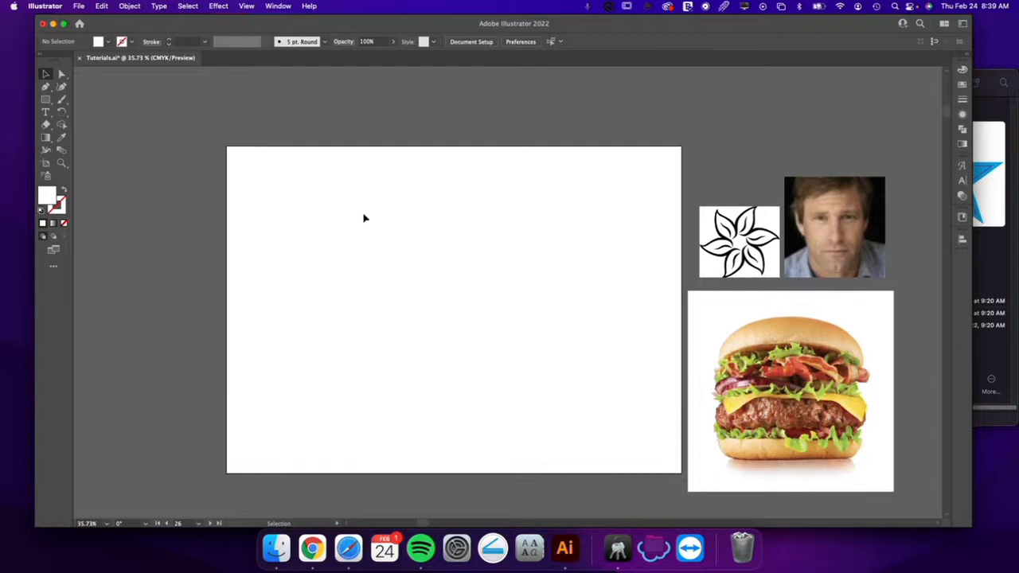
Step: Arrange the flower and portrait images beside the artboard's upper edge, with the burger image scaled down below them
drag(737, 240, 729, 181)
drag(816, 219, 807, 189)
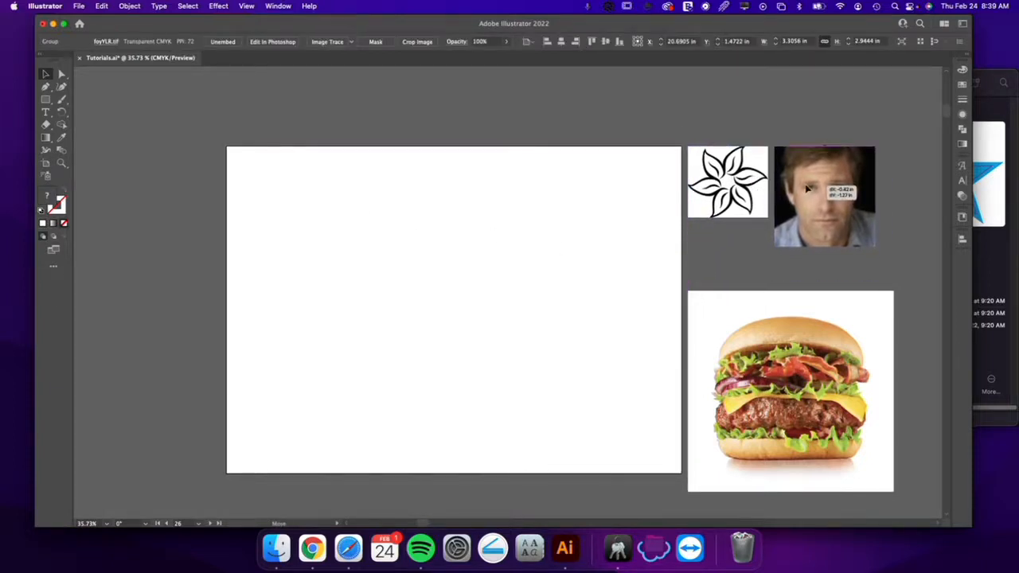
drag(778, 338, 776, 300)
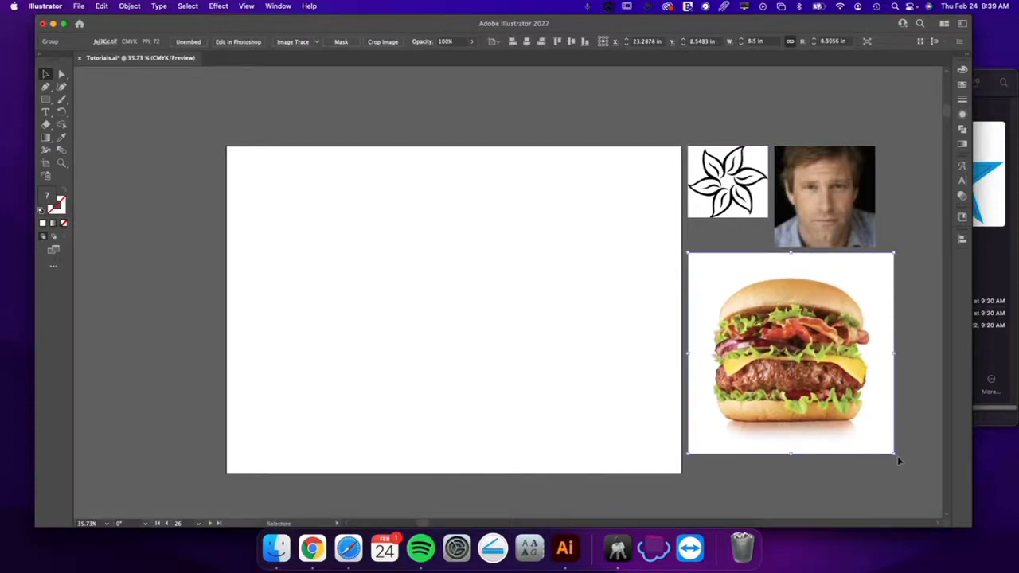
drag(894, 454, 881, 437)
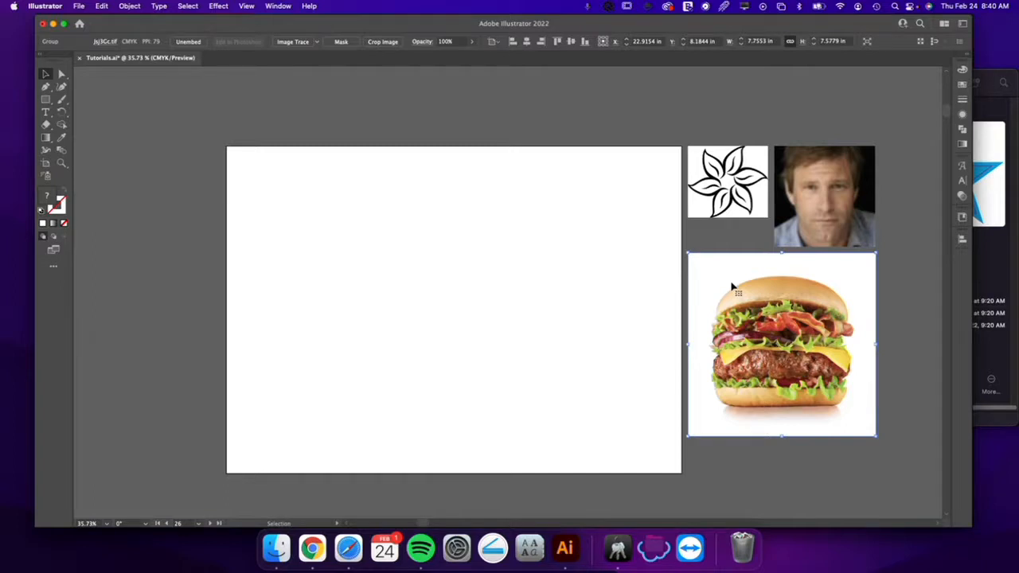
click(739, 231)
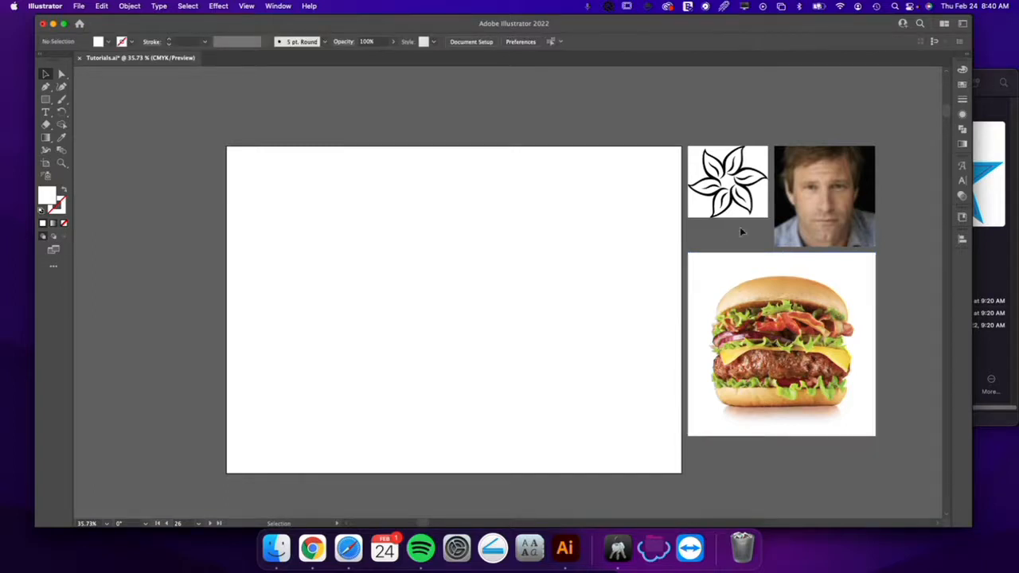
Step: Place the flower image on the artboard and enlarge it to about 9.58 in wide
drag(750, 175, 471, 245)
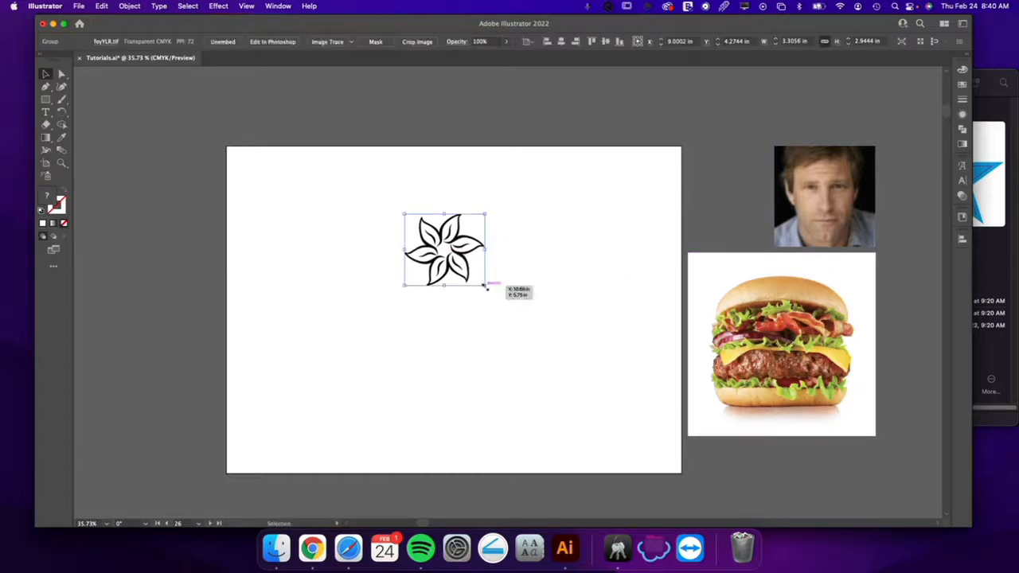
drag(485, 287, 640, 420)
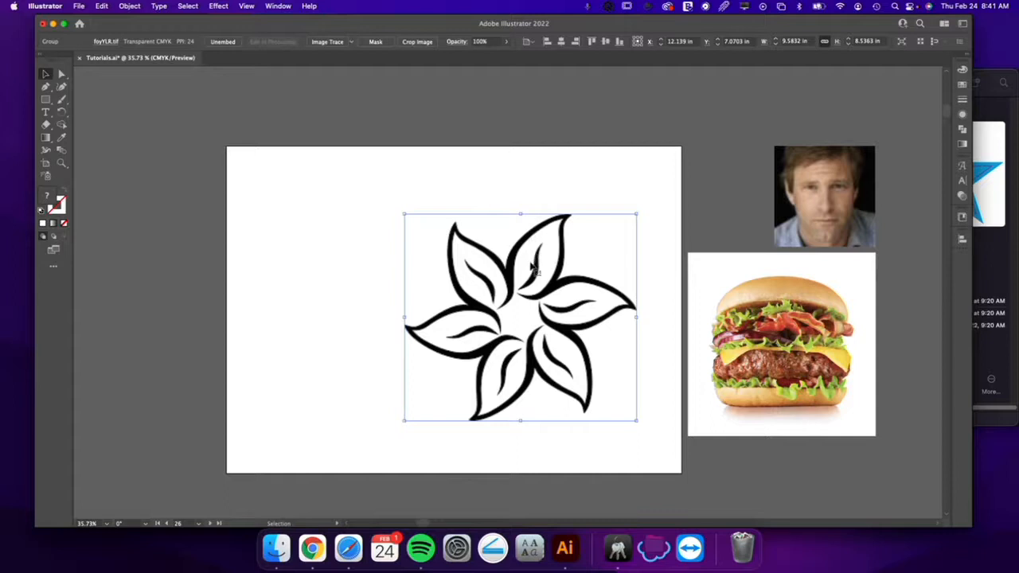
key(z)
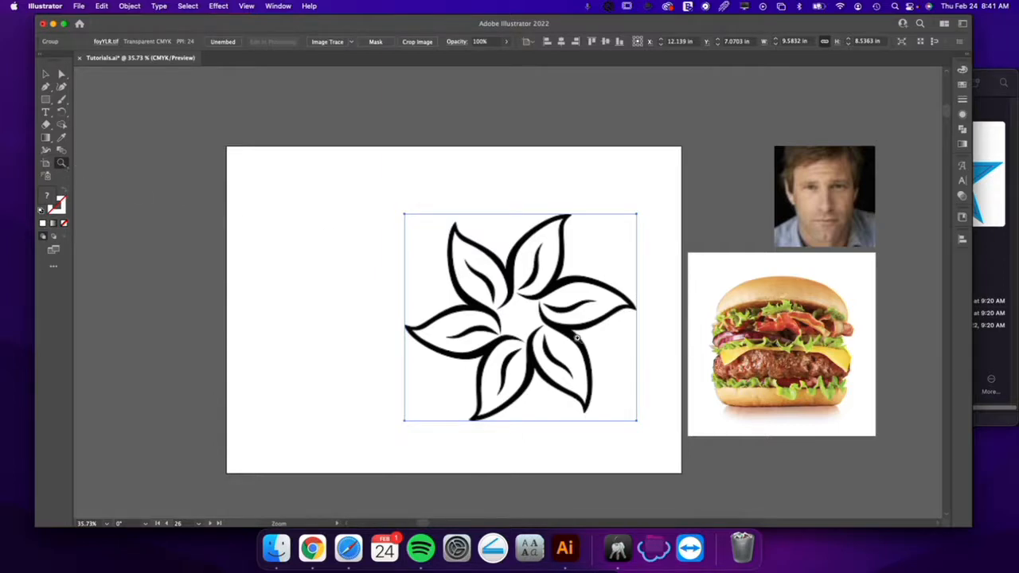
drag(531, 299, 624, 345)
drag(794, 415, 601, 287)
key(v)
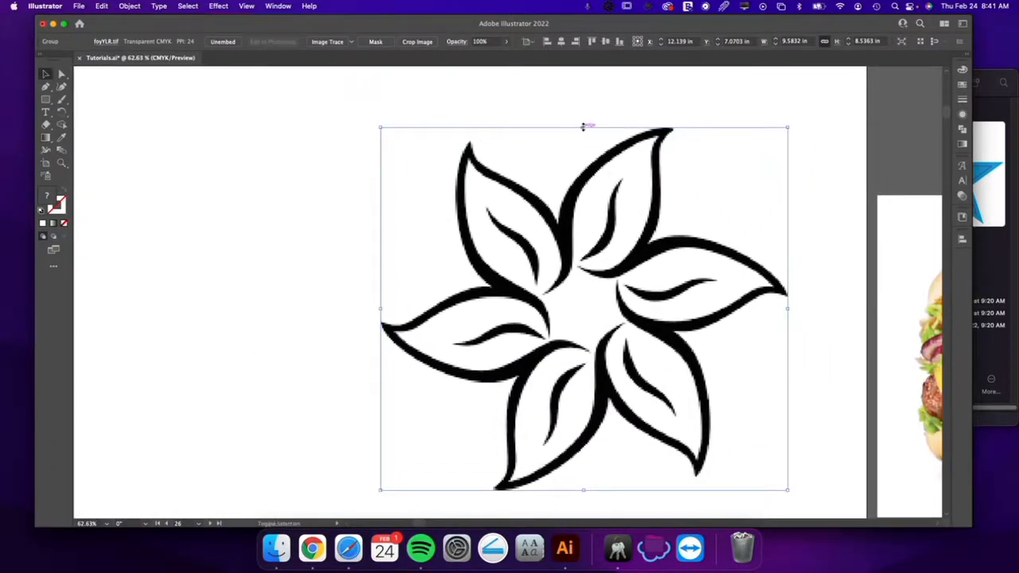
Step: Shrink the flower image to about 3.6 in wide and move it up on the artboard
drag(585, 126, 564, 354)
key(z)
drag(610, 397, 636, 394)
key(v)
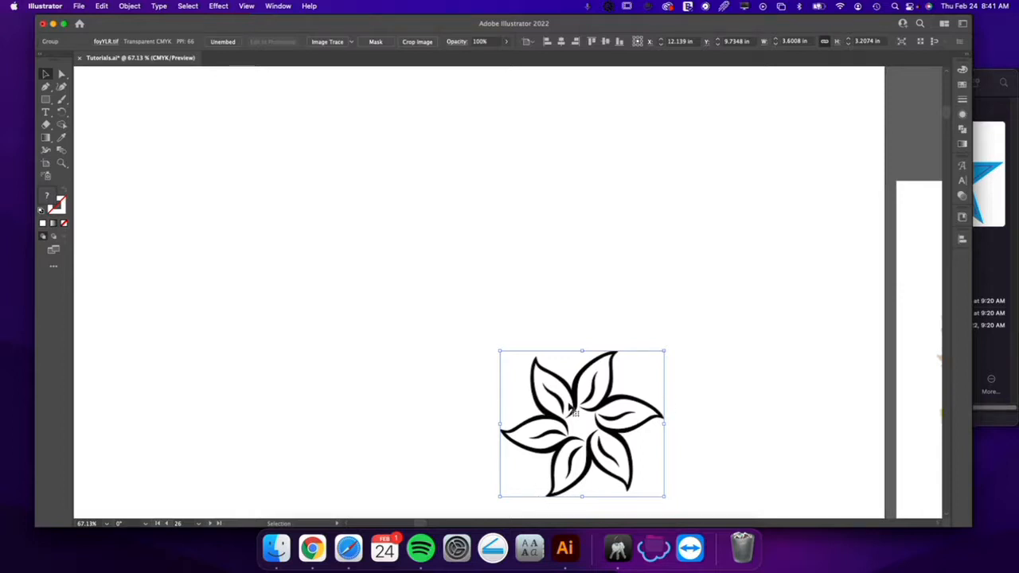
drag(586, 413, 583, 262)
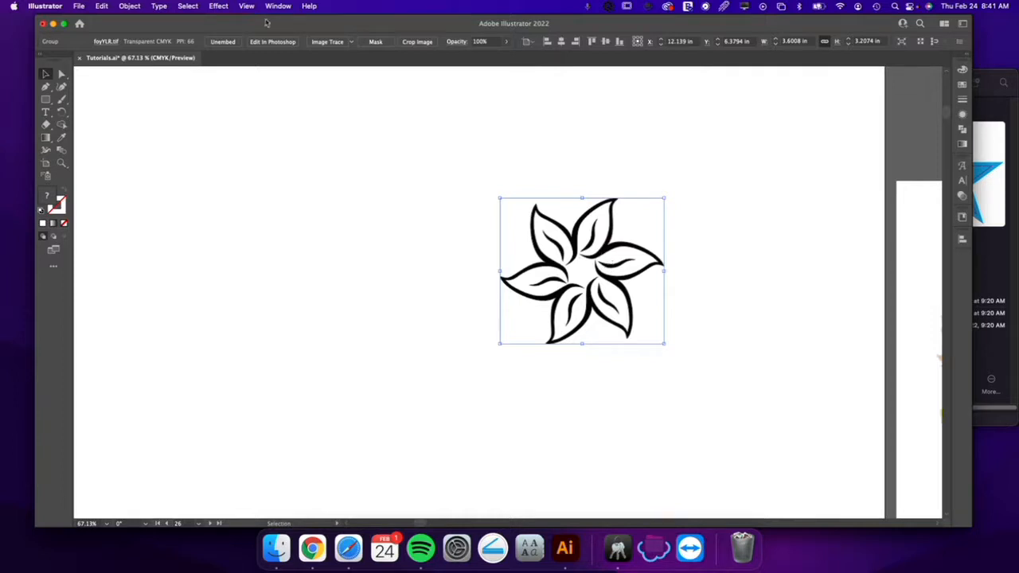
Step: Image Trace the flower with the default preset and inspect the traced edges up close
click(329, 42)
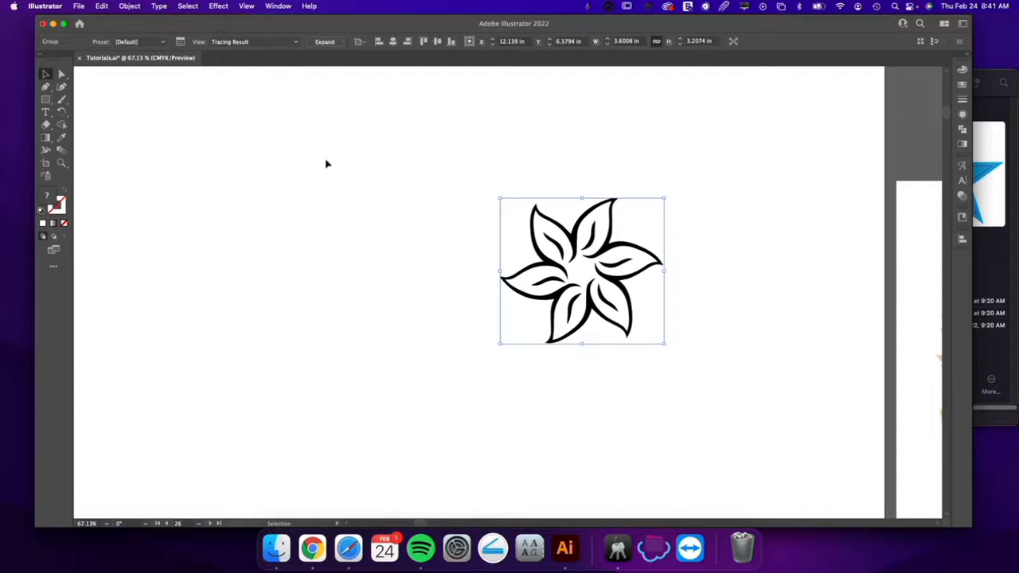
key(z)
drag(591, 271, 864, 411)
drag(571, 255, 815, 368)
drag(323, 221, 500, 250)
key(v)
drag(637, 333, 565, 253)
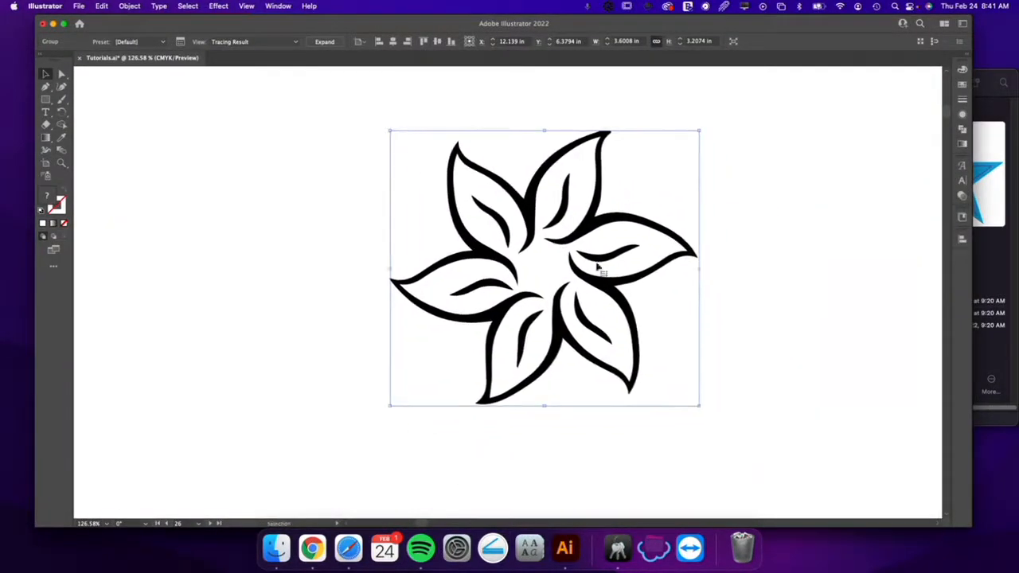
Step: Move the traced flower off the artboard onto the grey canvas above it
click(768, 251)
drag(654, 257, 712, 308)
key(super+minus)
key(super+minus)
key(super+minus)
drag(656, 290, 723, 456)
drag(578, 435, 549, 116)
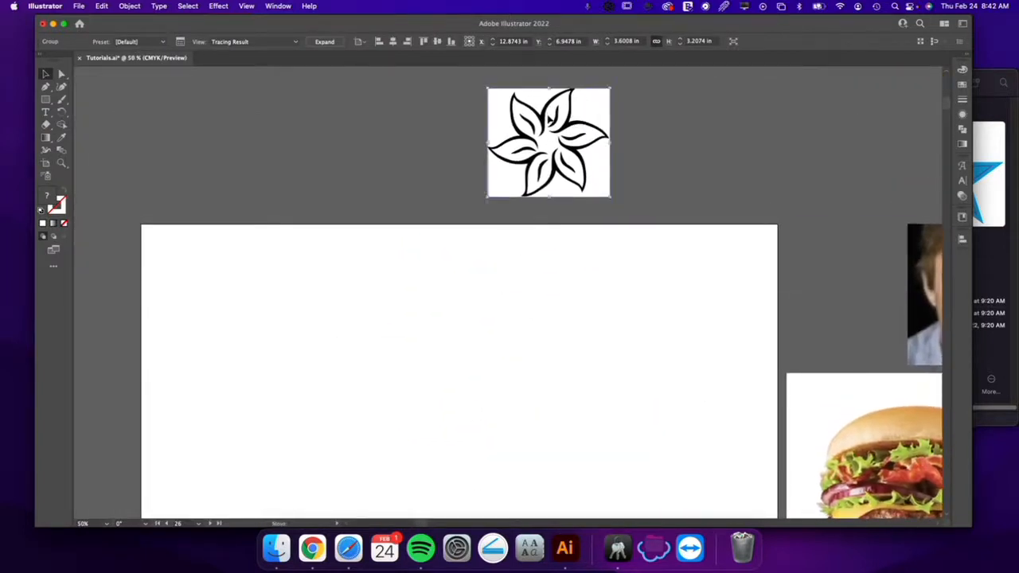
scroll(691, 304, up, 5)
key(z)
drag(561, 280, 756, 379)
key(v)
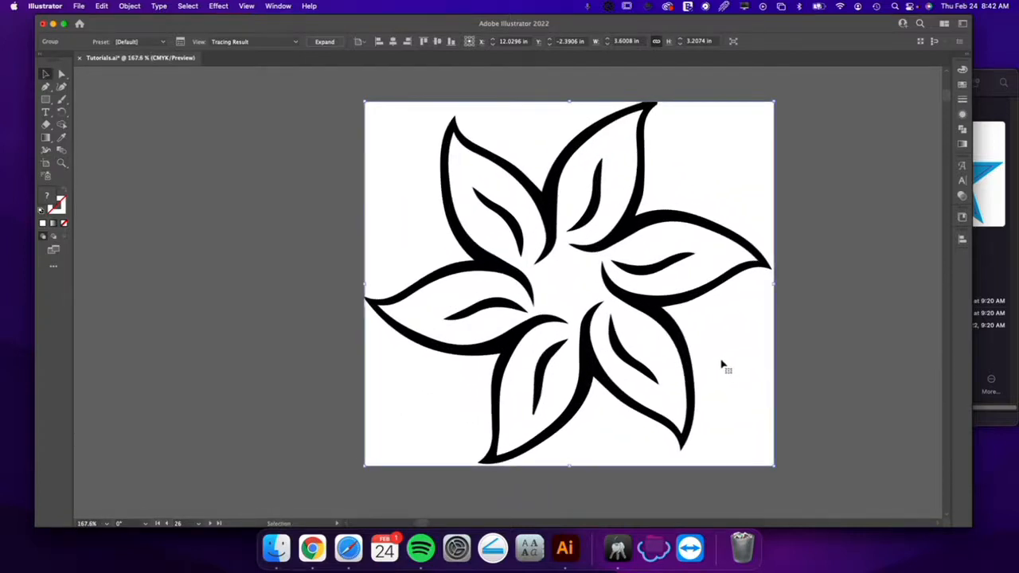
Step: Expand the flower tracing into vector shapes and shift the resulting group slightly on the canvas
click(326, 43)
click(350, 203)
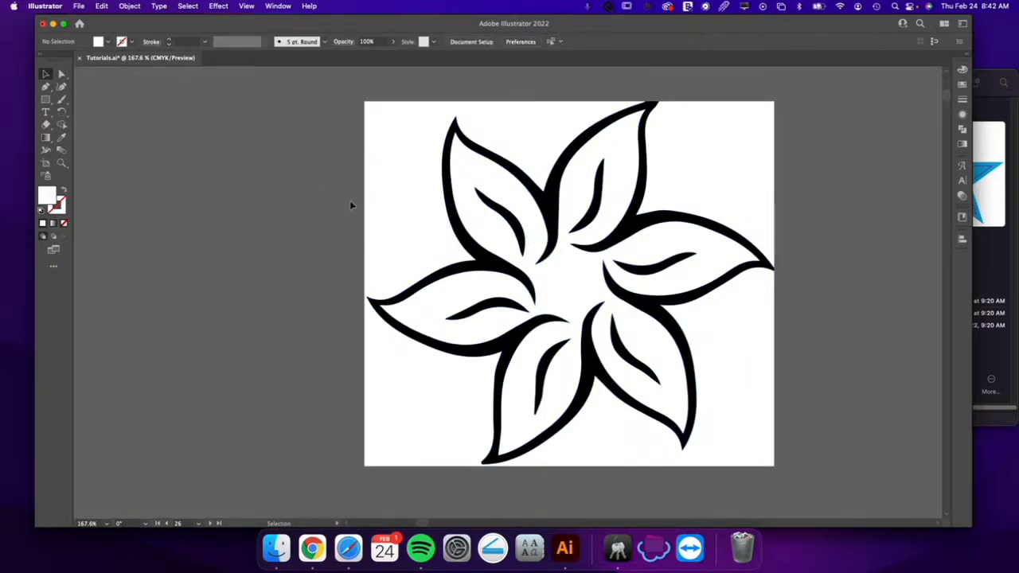
mouse_move(395, 218)
mouse_down()
mouse_move(270, 235)
mouse_move(393, 216)
mouse_move(343, 241)
mouse_move(387, 242)
mouse_up()
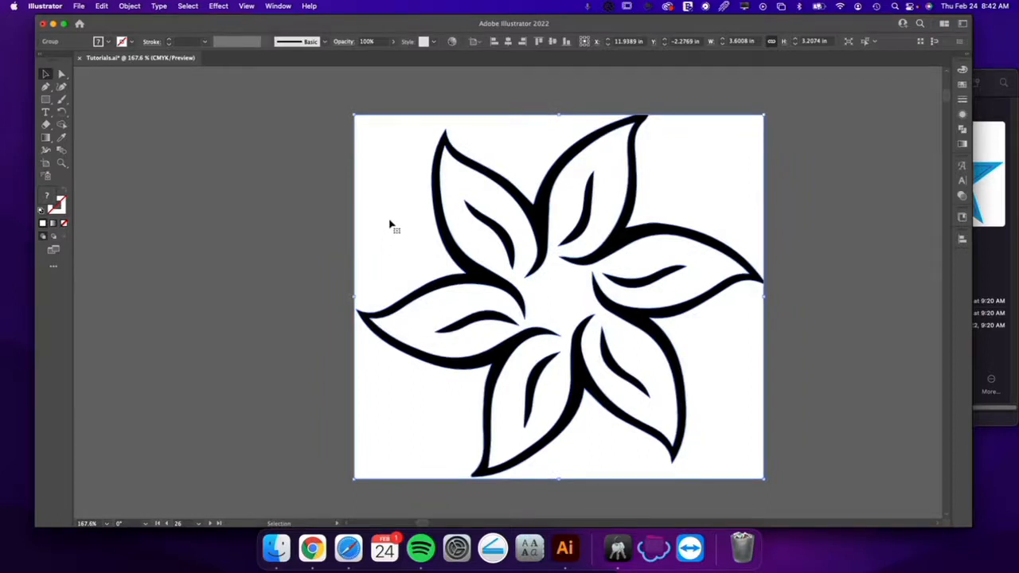
Step: Ungroup the expanded flower so its black and white shapes are separate objects
right_click(675, 128)
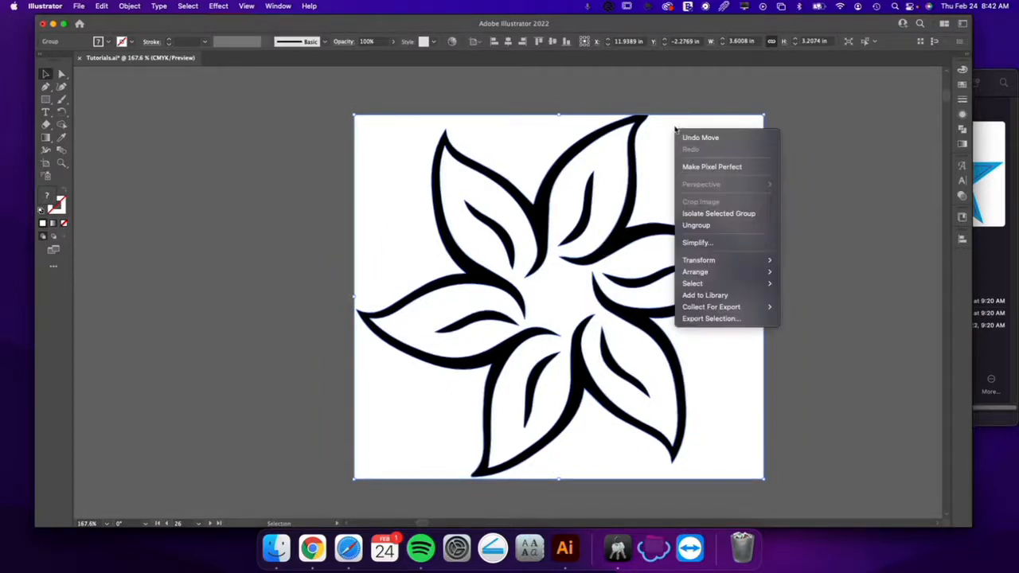
click(706, 227)
click(784, 218)
drag(714, 181, 662, 170)
right_click(662, 169)
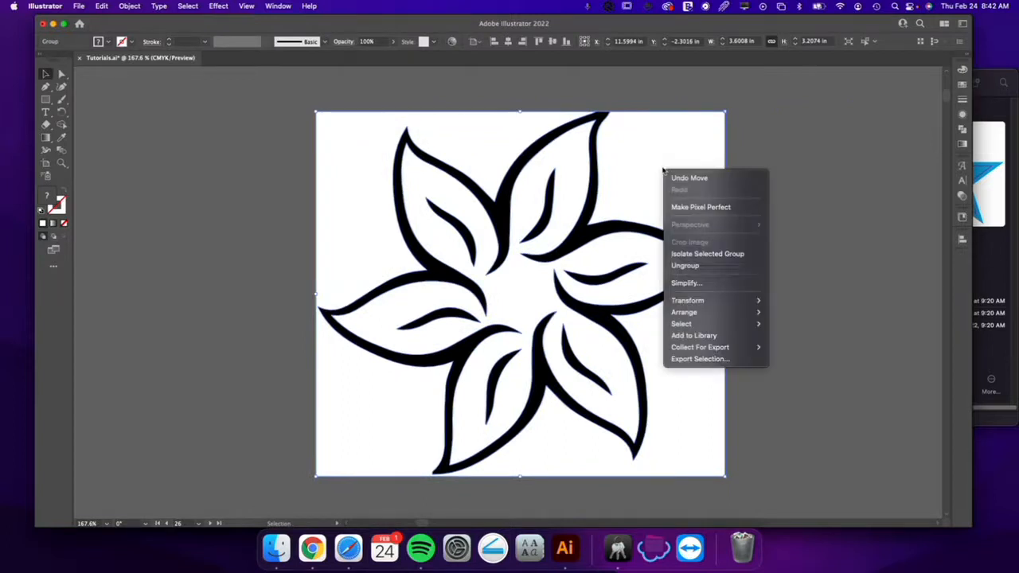
click(684, 265)
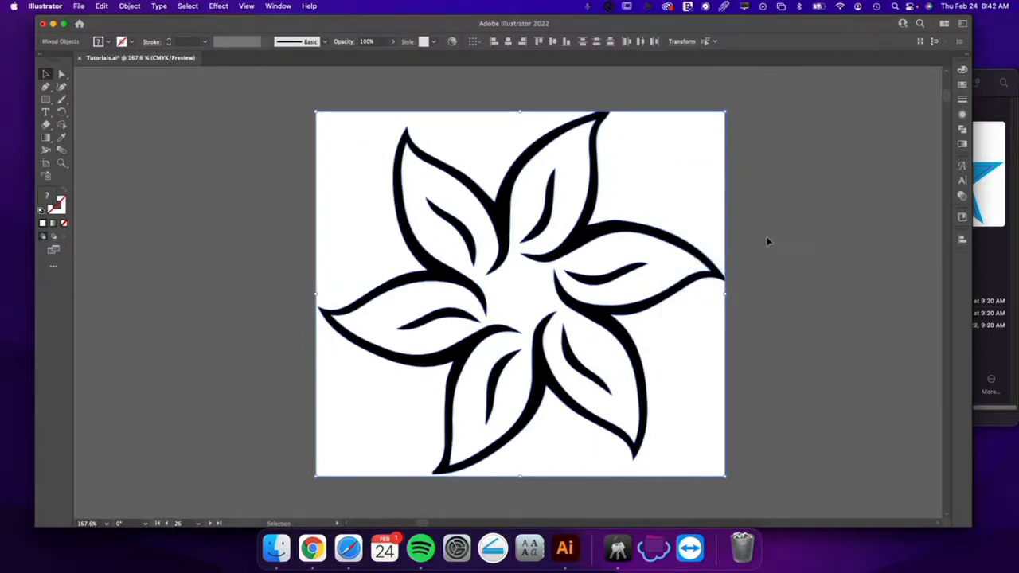
Step: Delete the white pieces around the flower and inside its petals, leaving only the black line shapes
drag(701, 215, 762, 191)
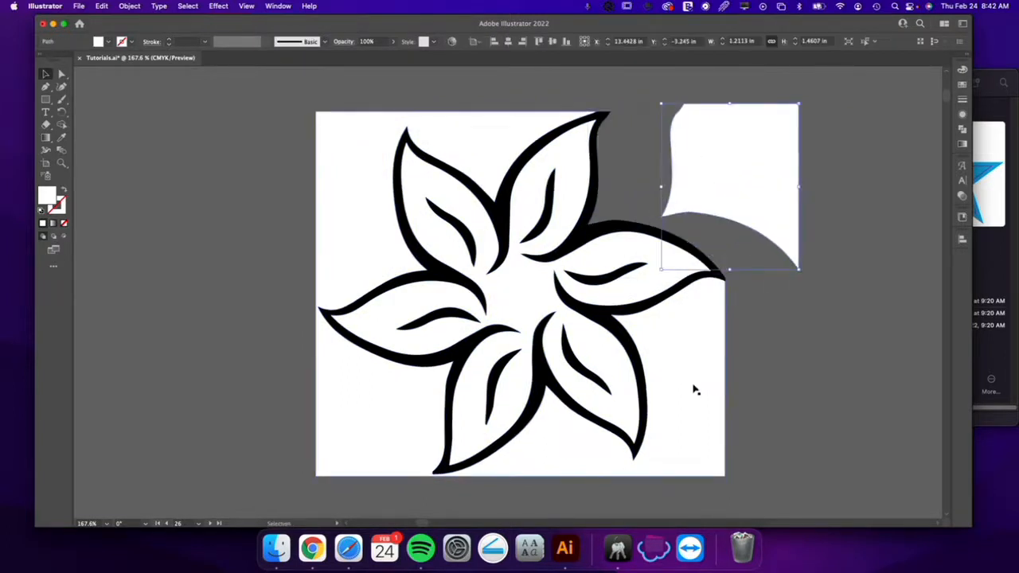
drag(693, 389, 736, 402)
key(Delete)
click(721, 238)
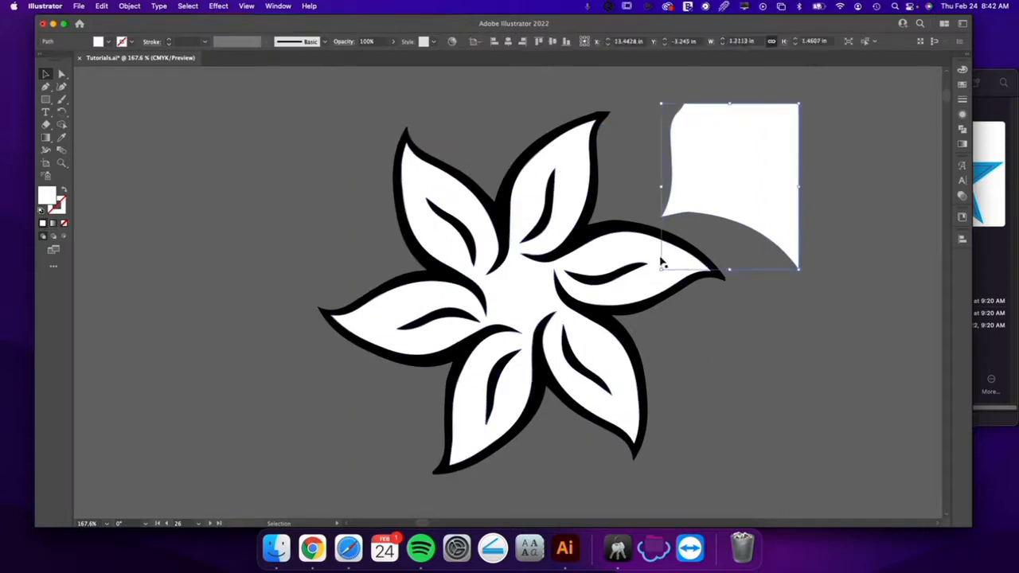
key(Delete)
click(657, 276)
key(Delete)
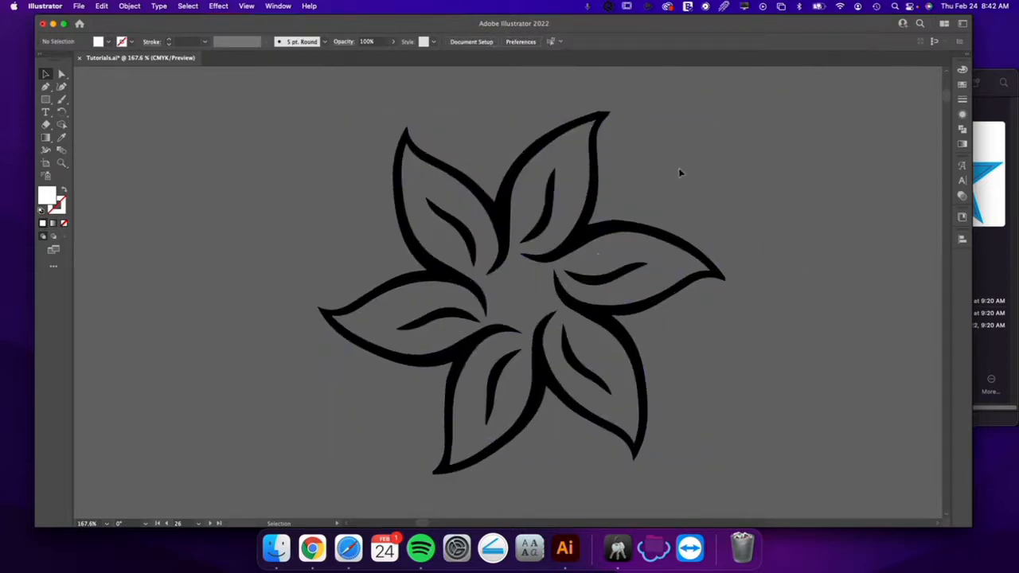
Step: Combine all the black flower shapes into one compound path and fill it with the orange-red swatch
drag(762, 114, 332, 413)
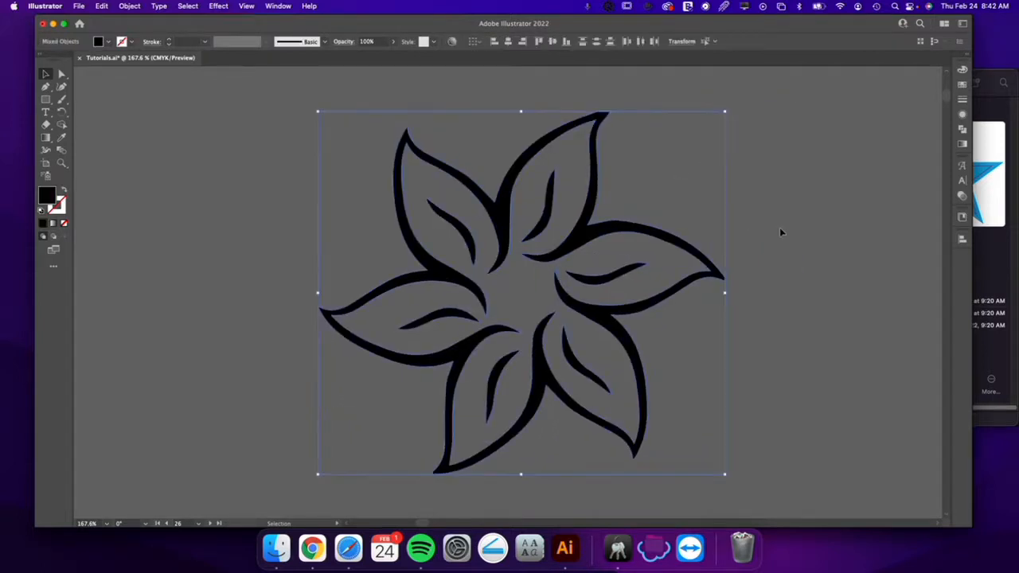
key(super+8)
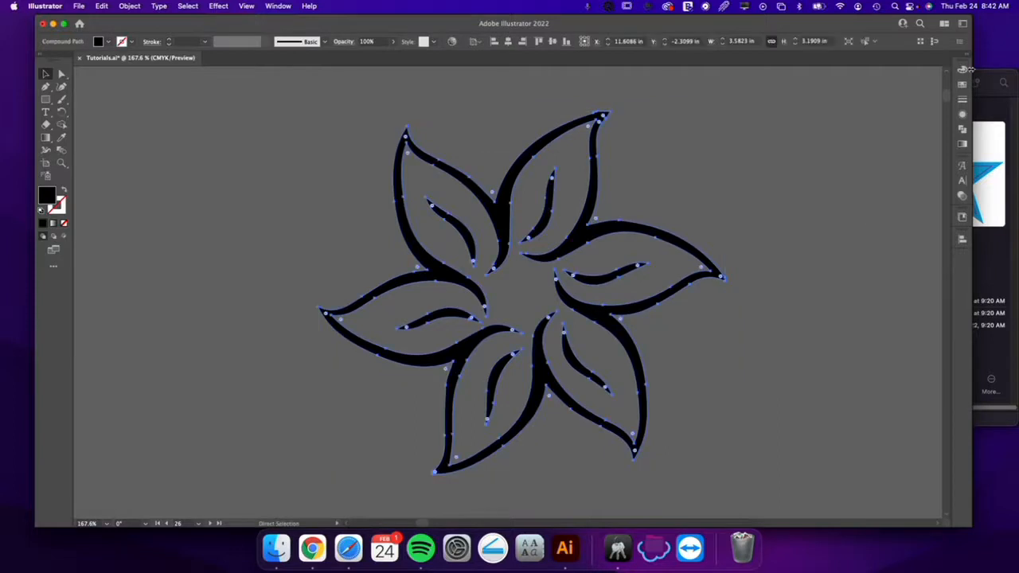
click(961, 70)
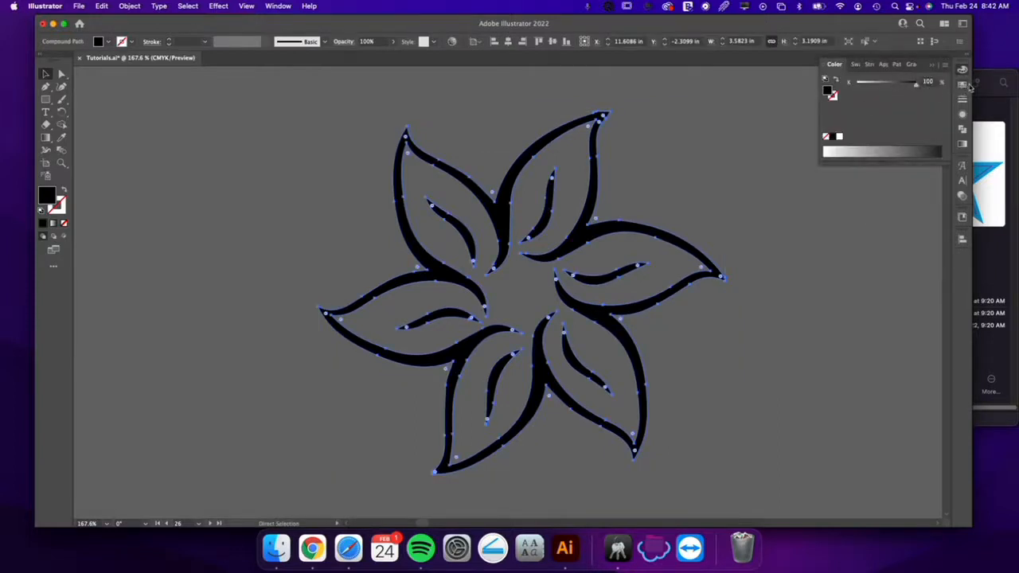
click(961, 84)
click(931, 101)
key(v)
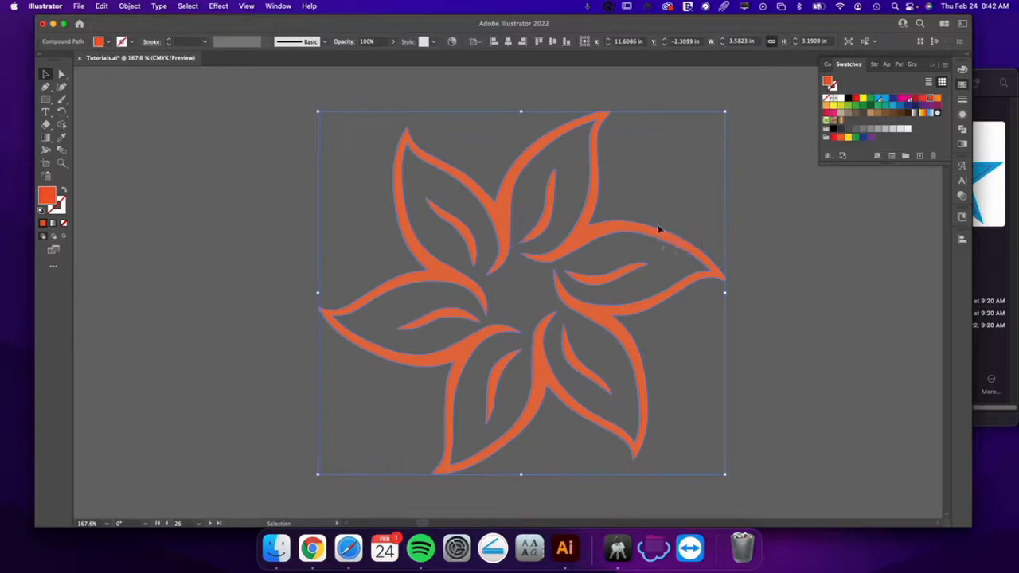
Step: Move the portrait photo onto the artboard and enlarge it to about 12.92 in square
key(super+minus)
key(super+minus)
key(super+minus)
key(super+minus)
key(super+minus)
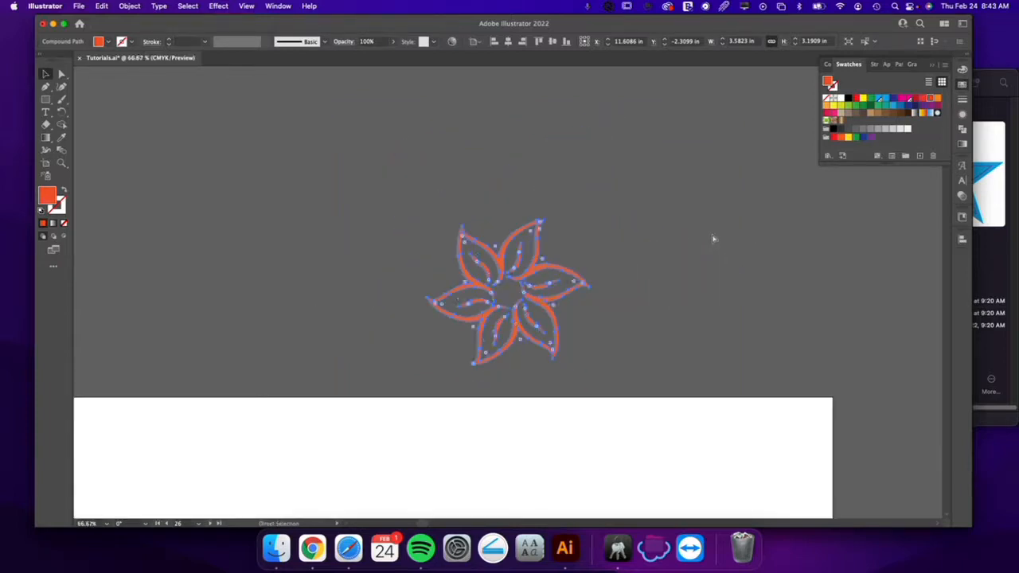
click(619, 383)
drag(623, 375, 698, 280)
drag(893, 232, 556, 340)
drag(548, 289, 547, 189)
click(720, 292)
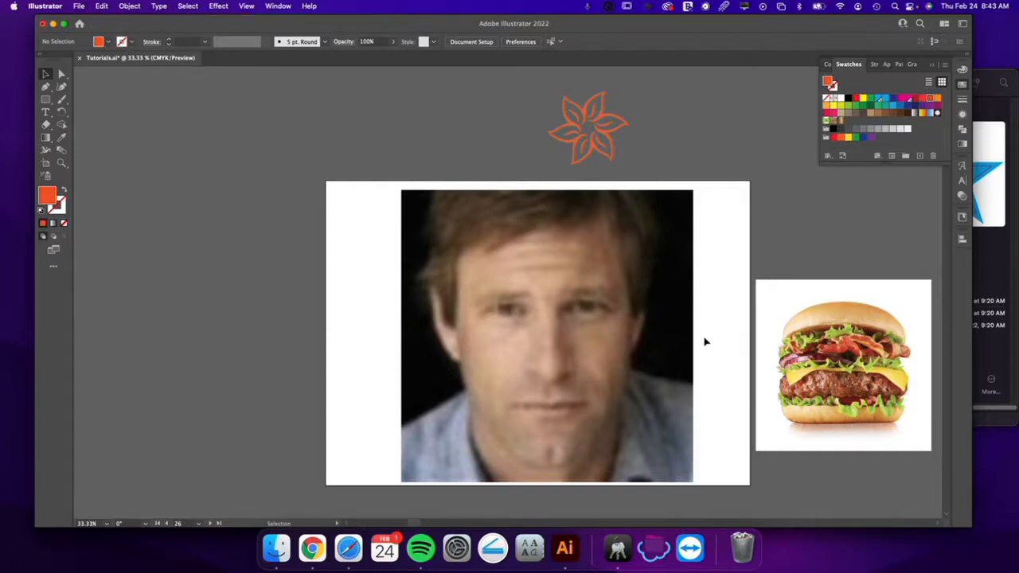
Step: Try Image Trace on the portrait photo with the default preset, then undo it
key(z)
drag(642, 342, 584, 291)
key(v)
drag(681, 378, 651, 341)
key(z)
key(v)
click(326, 116)
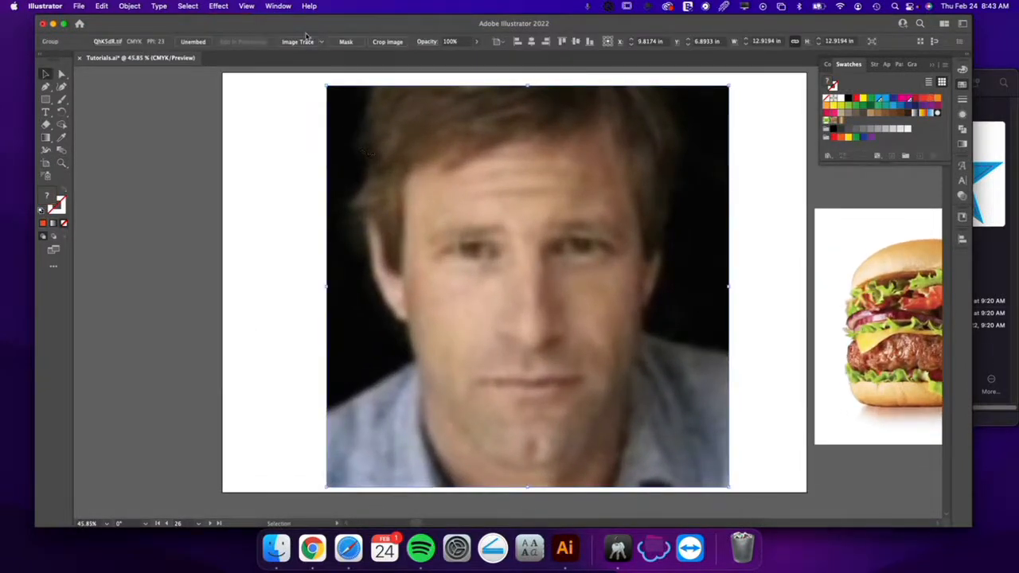
click(300, 41)
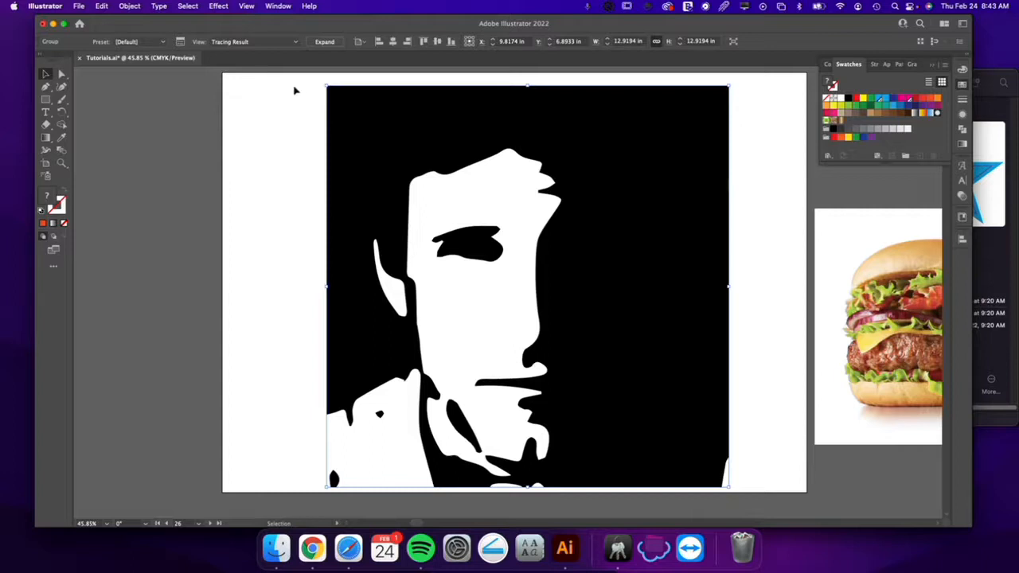
key(super+z)
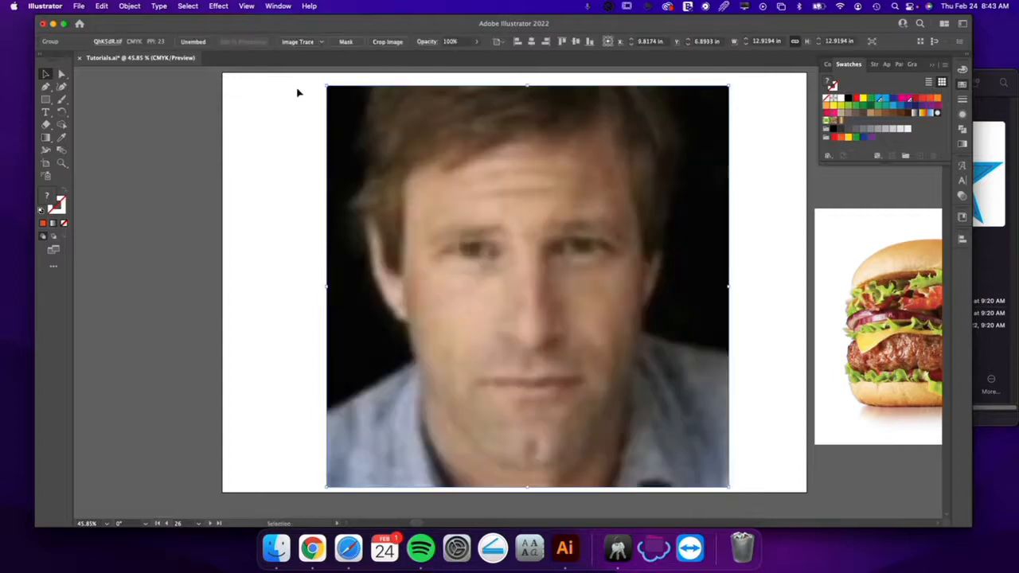
Step: Try tracing the portrait photo with the Sketched Art preset, then undo it
click(321, 43)
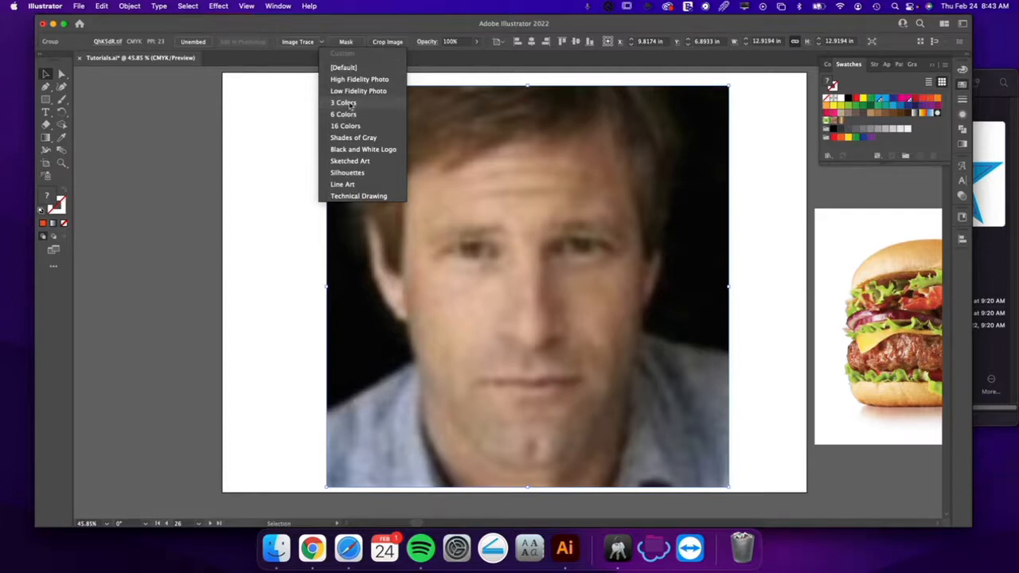
click(350, 162)
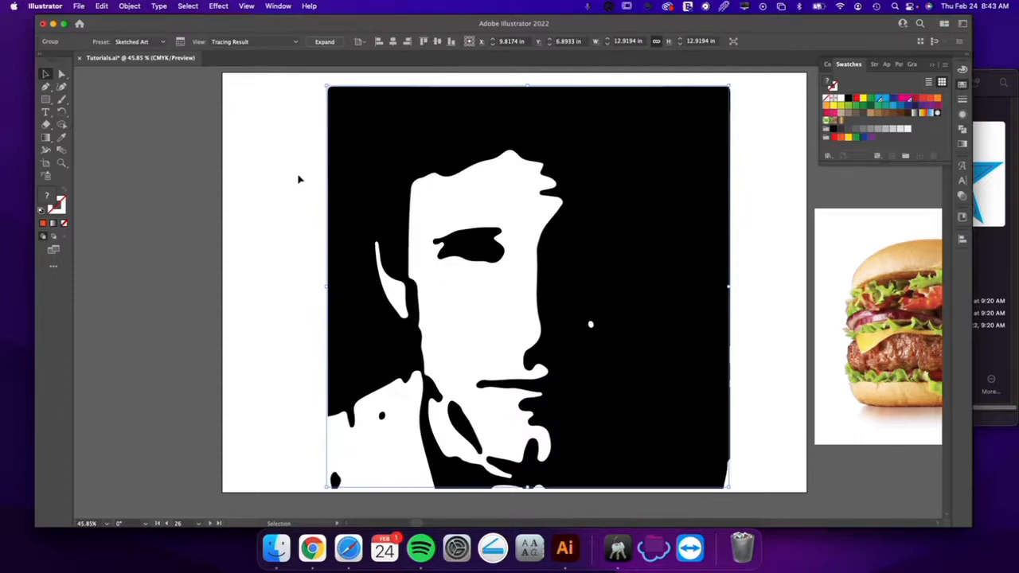
key(super+z)
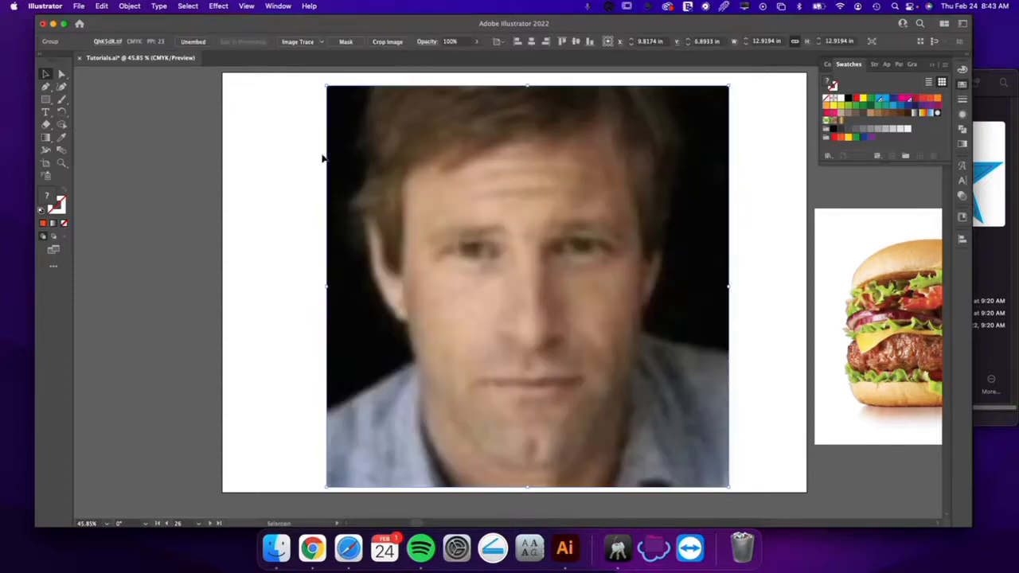
Step: Trace the portrait photo with the 3 Colors preset
click(321, 42)
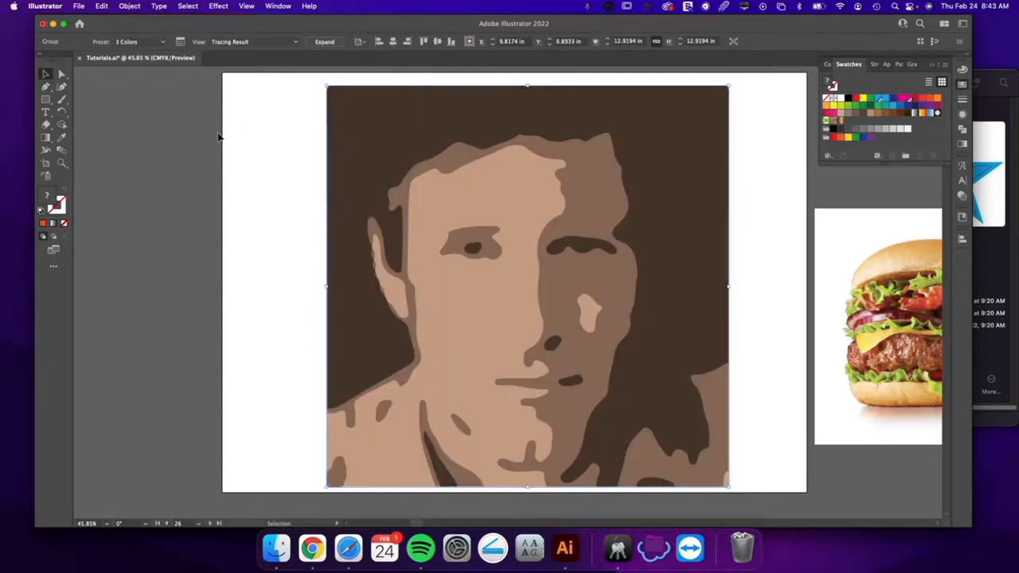
Step: Undo the 3 Colors trace of the portrait photo
click(296, 43)
click(300, 147)
key(super+z)
Step: Try tracing the portrait photo with the Silhouettes preset, then undo it
click(322, 42)
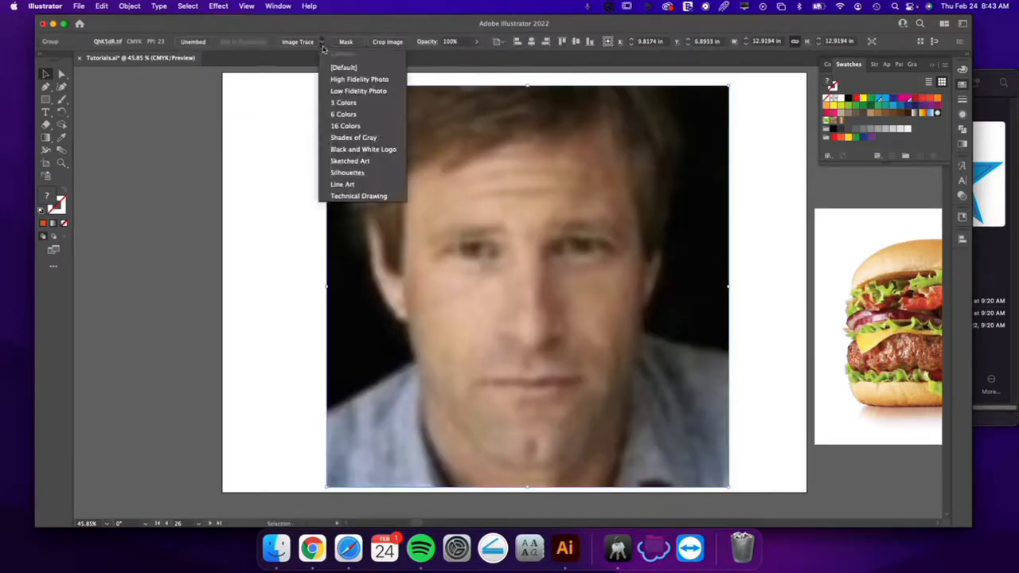
click(348, 173)
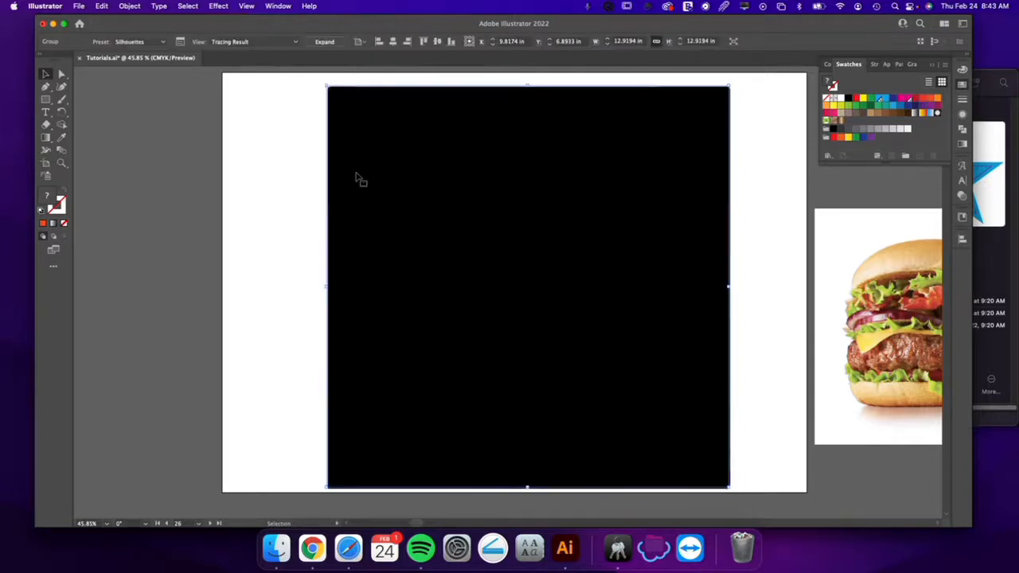
key(super+z)
Step: Try tracing the portrait photo with the Technical Drawing preset, then undo it
click(320, 42)
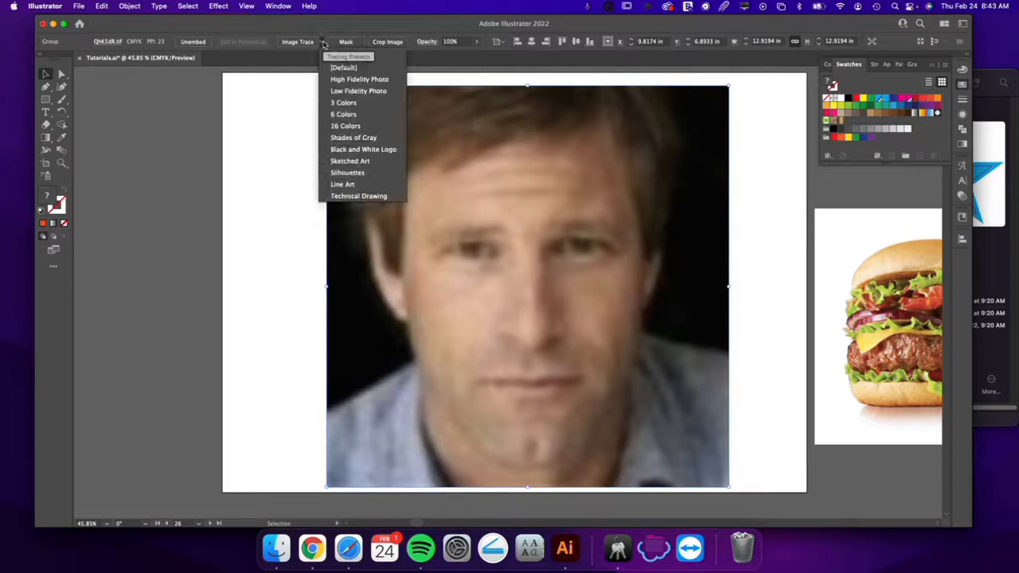
click(358, 196)
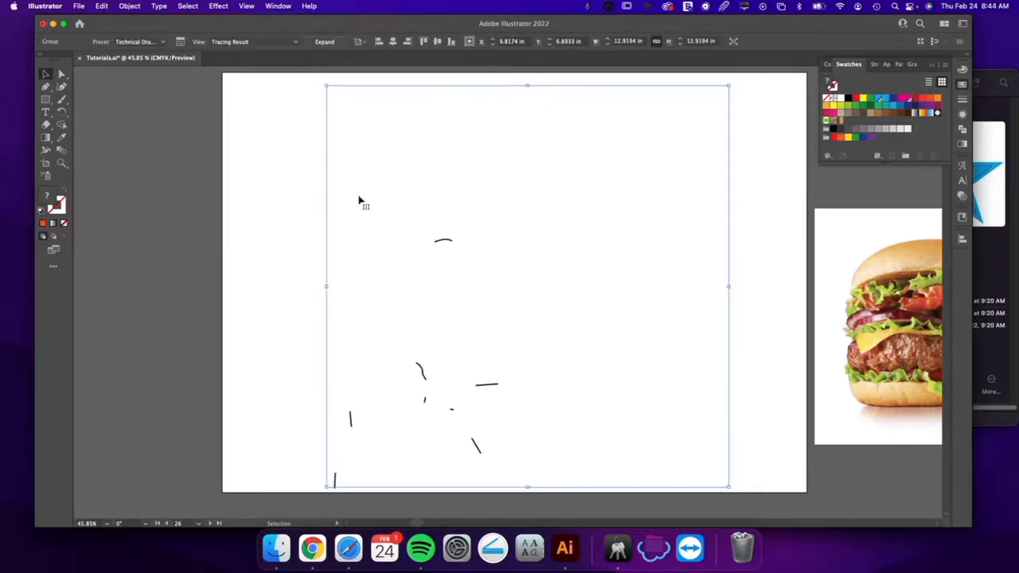
key(v)
key(super+z)
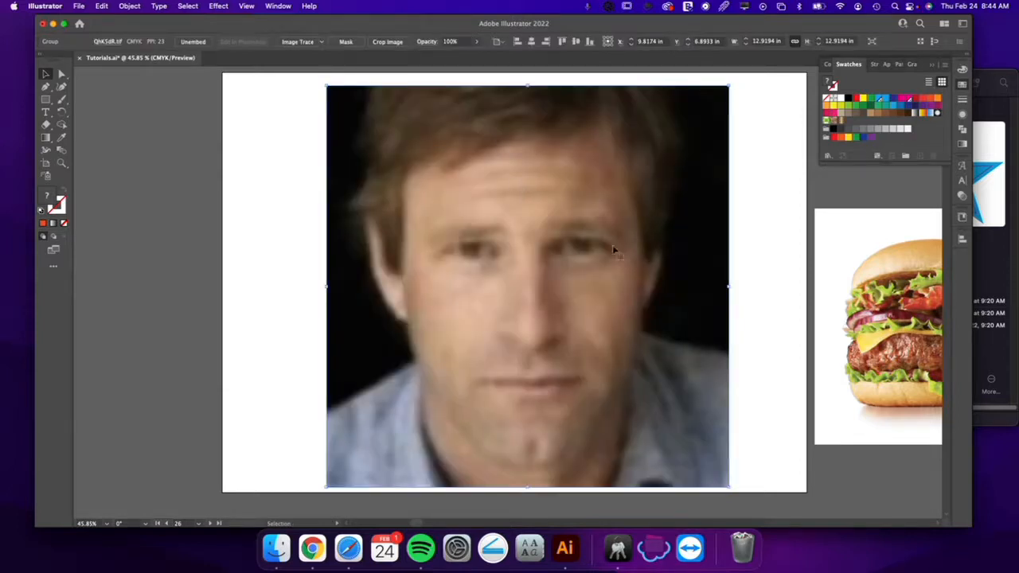
Step: Swap the portrait photo on the artboard for the burger photo and enlarge the burger to about 13.02 by 12.72 in
drag(672, 243, 113, 230)
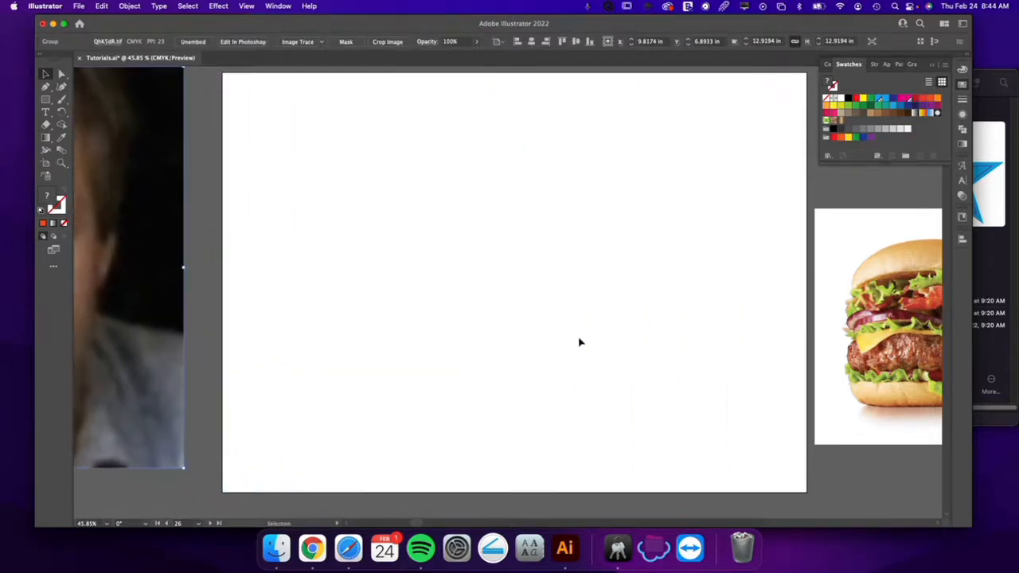
drag(919, 358, 430, 303)
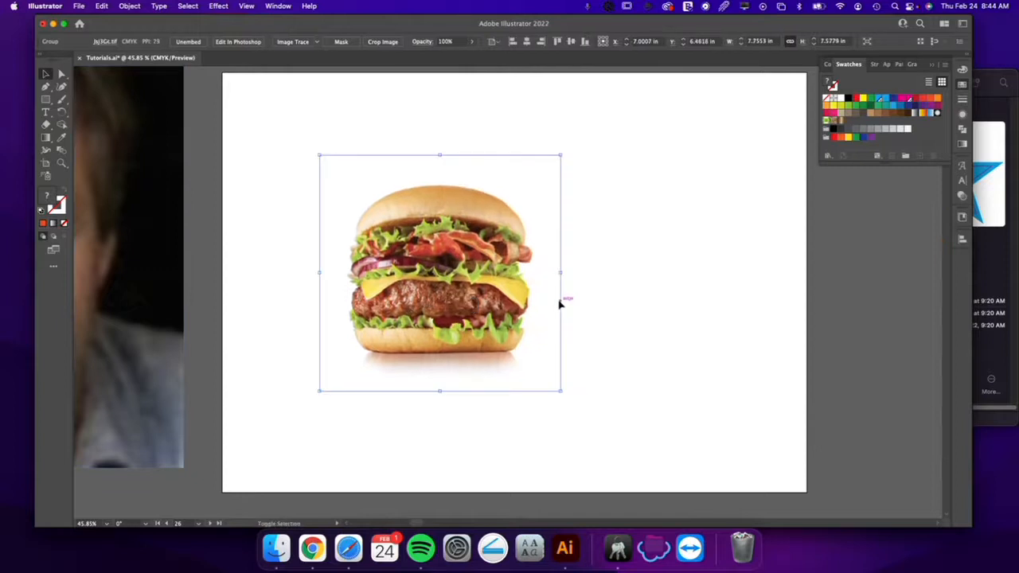
drag(564, 272, 723, 293)
key(z)
drag(561, 305, 787, 415)
mouse_move(568, 335)
mouse_down()
mouse_move(720, 378)
mouse_move(704, 391)
mouse_move(564, 316)
mouse_up()
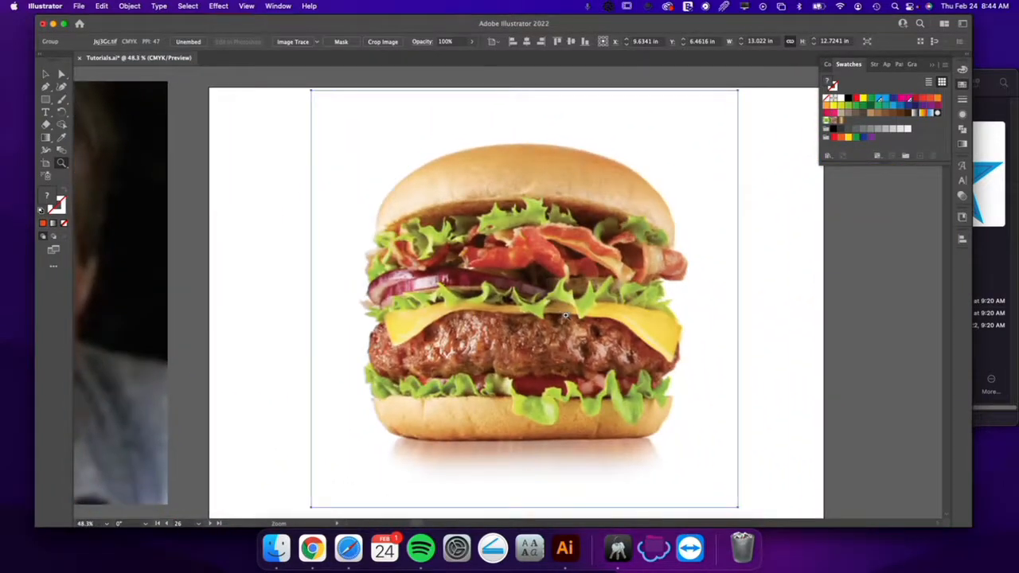
key(v)
click(775, 318)
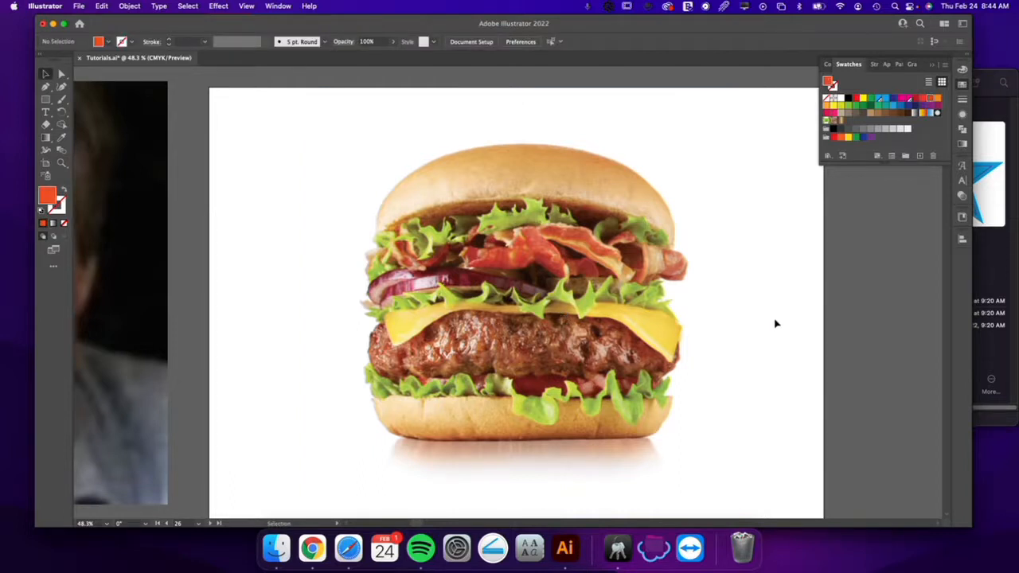
Step: Try Image Trace on the burger photo with the default preset, then undo it
click(587, 229)
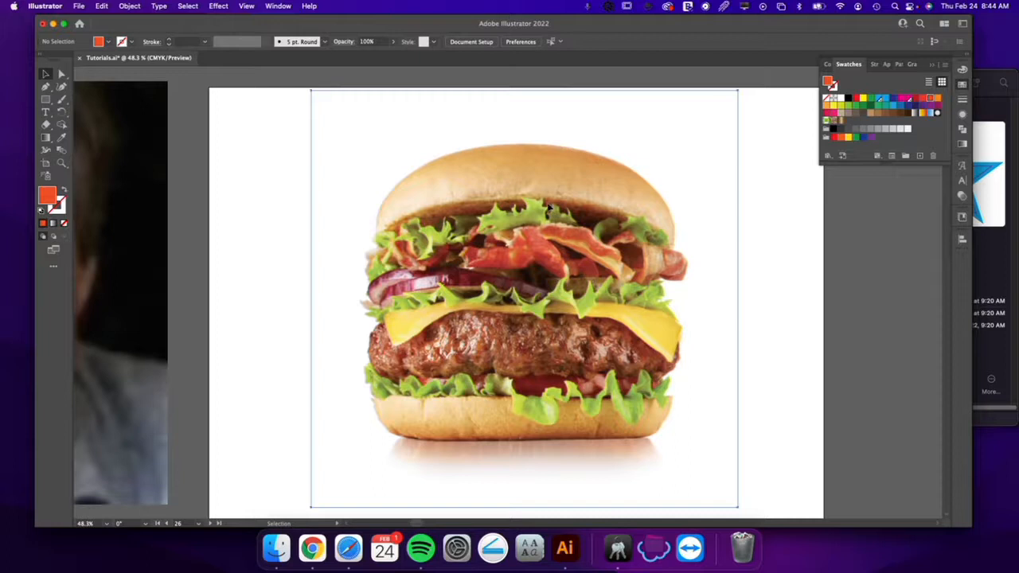
click(293, 41)
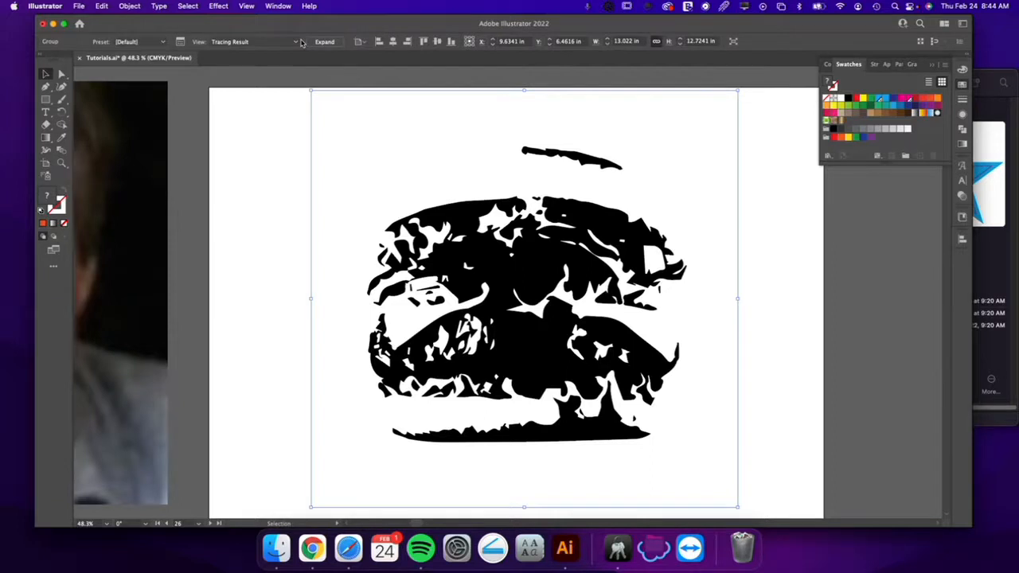
key(super+z)
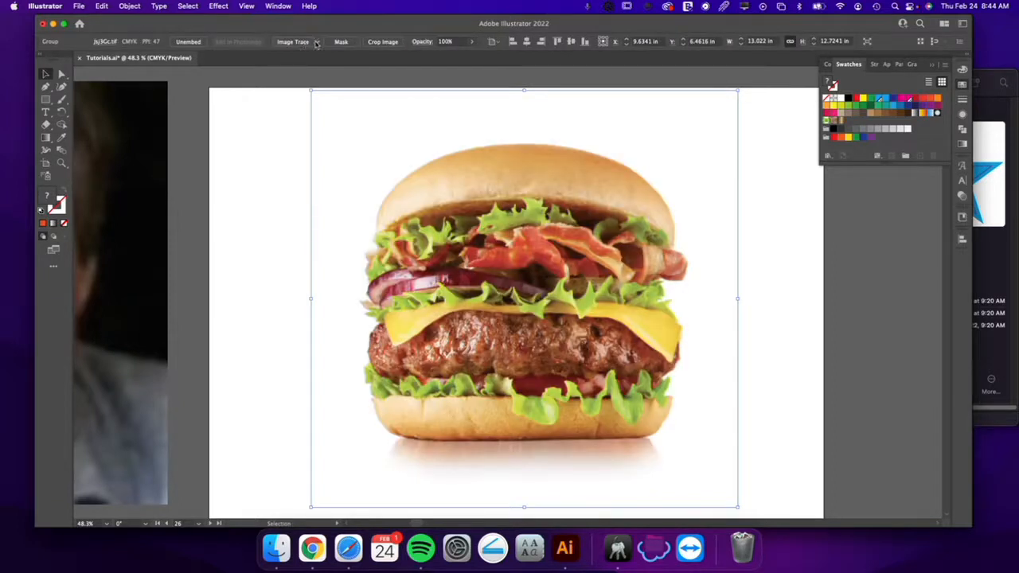
Step: Try tracing the burger photo with the Low Fidelity Photo preset, then undo it
click(316, 43)
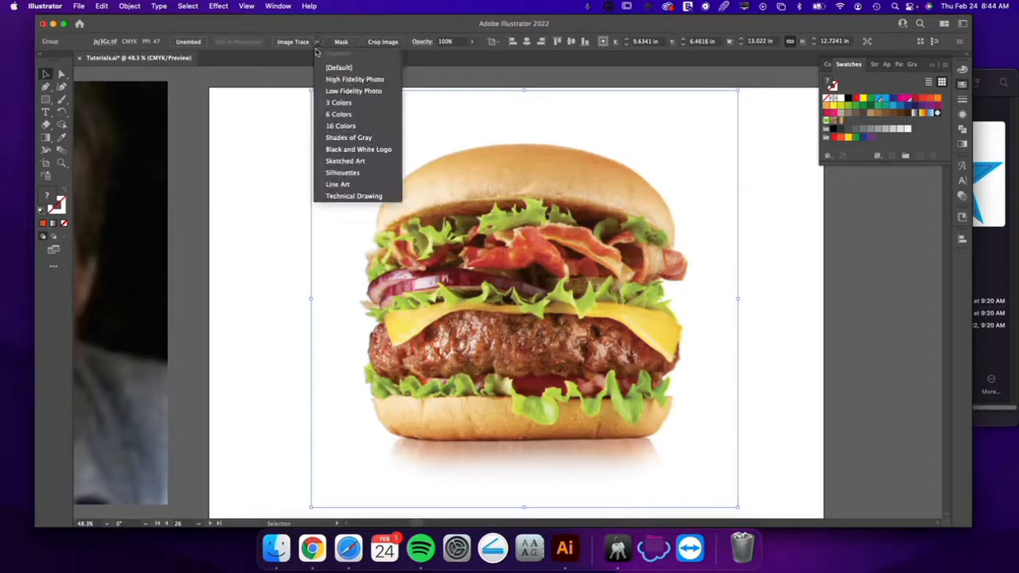
click(338, 92)
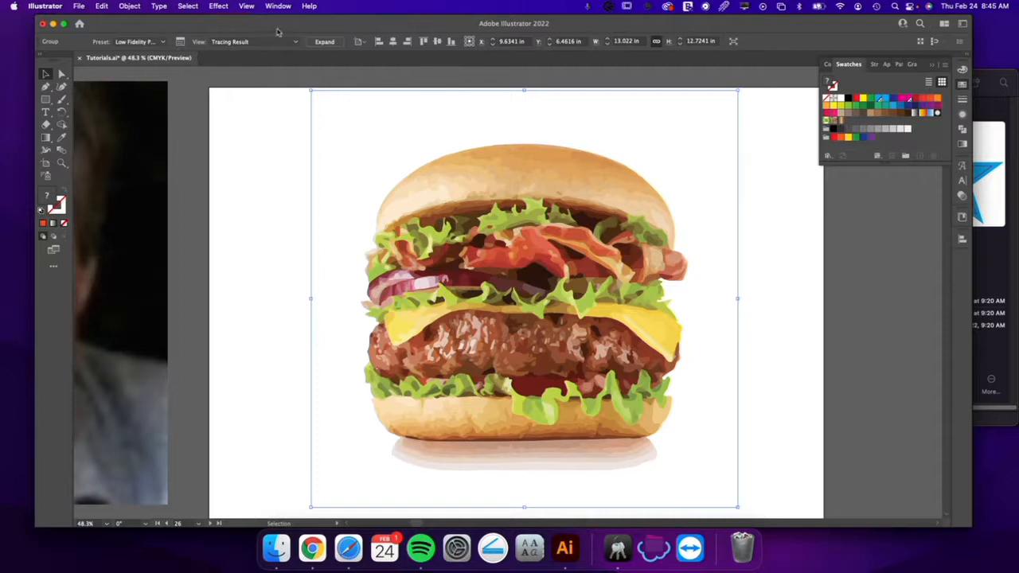
key(super+z)
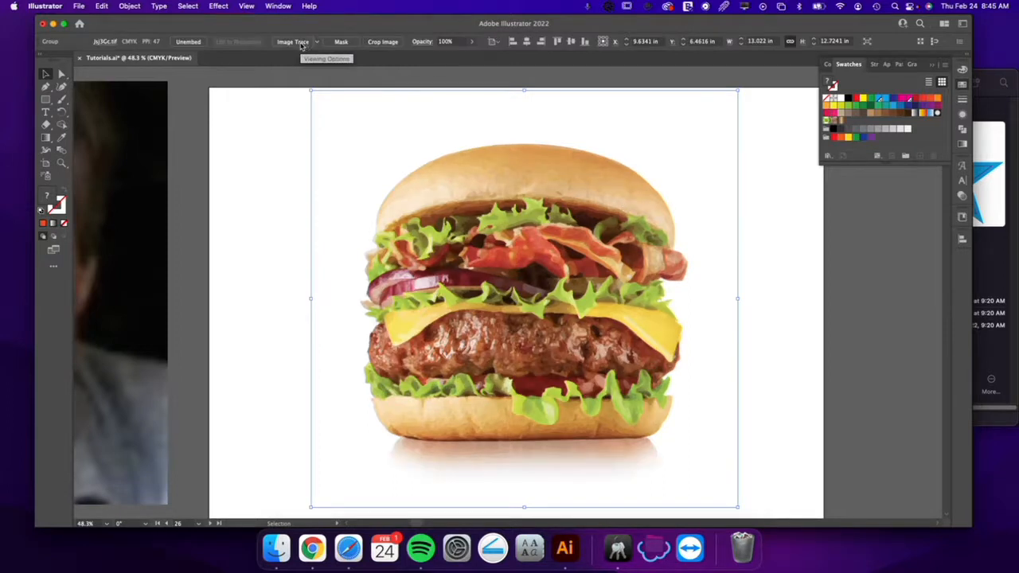
Step: Trace the burger photo with the High Fidelity Photo preset and inspect the traced shapes up close
click(317, 44)
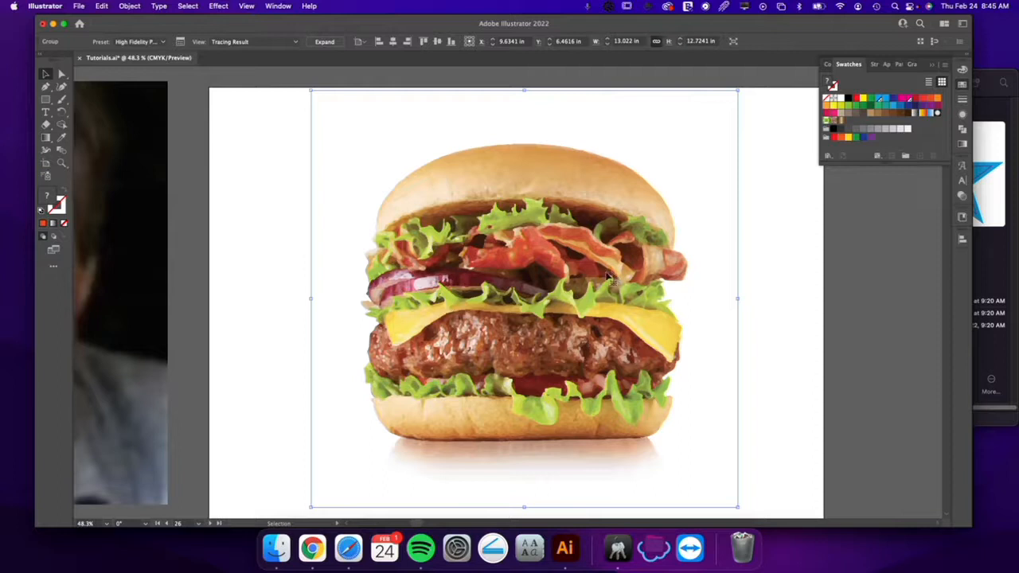
key(z)
alt+click(413, 283)
alt+click(410, 279)
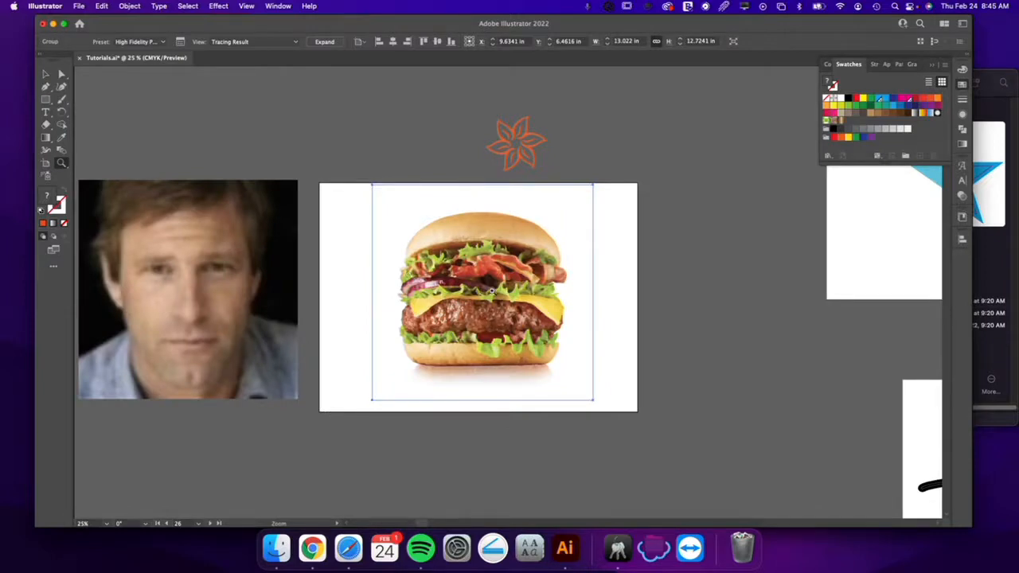
drag(453, 290, 708, 410)
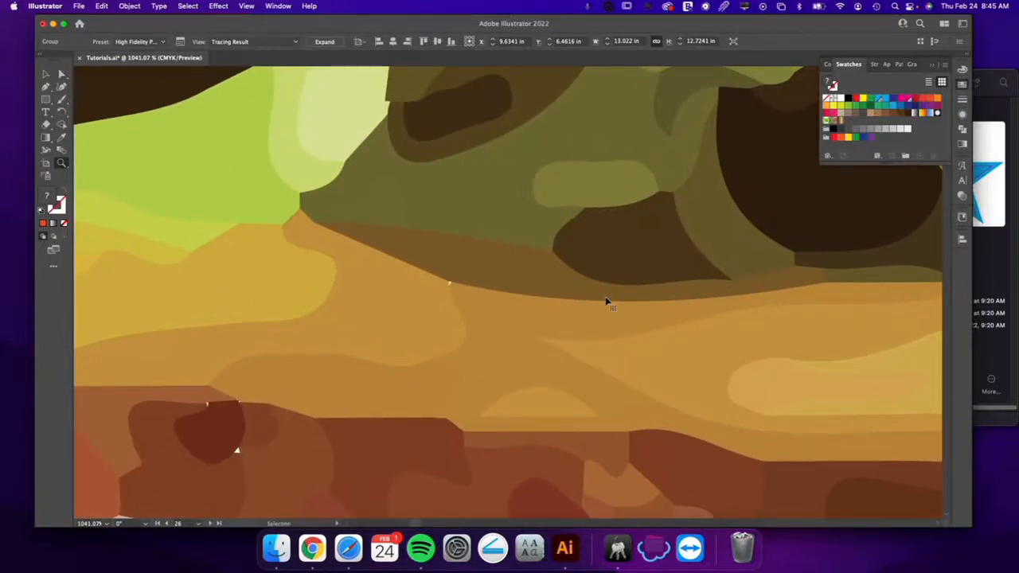
key(super+0)
key(super+minus)
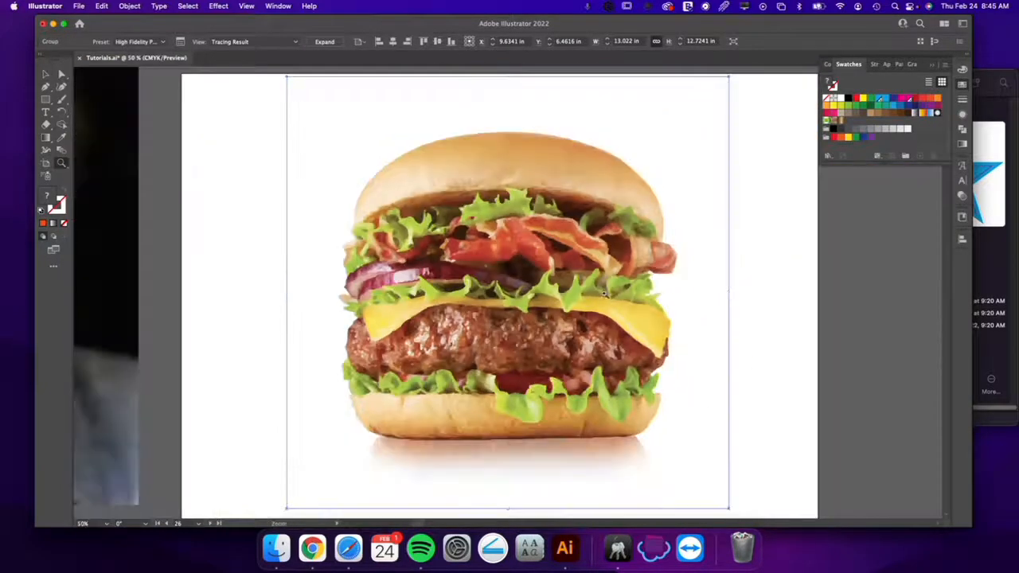
Step: Move the traced burger above the artboard and shrink it to about 6.19 by 6.05 in
key(v)
key(super+minus)
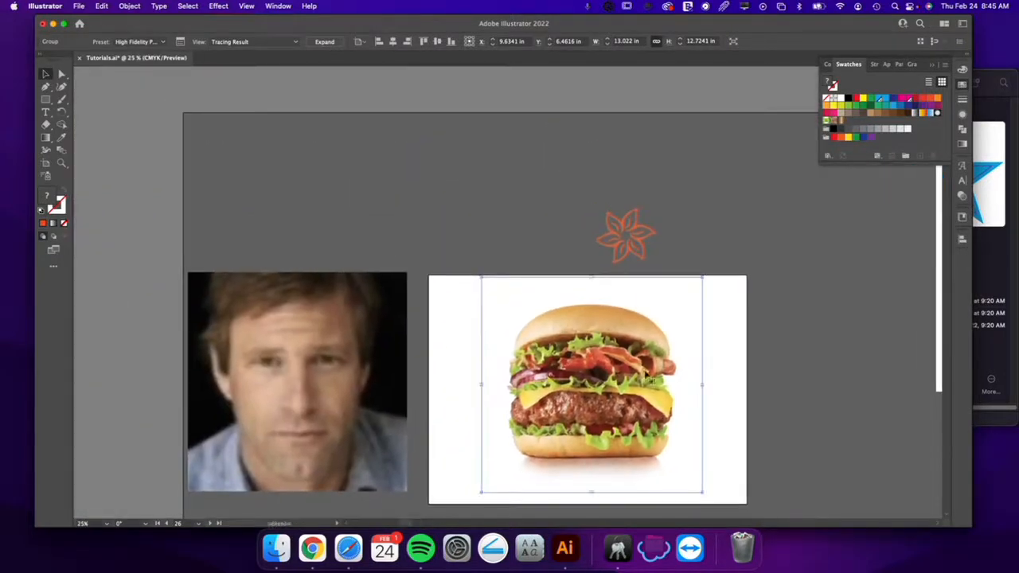
drag(481, 383, 362, 216)
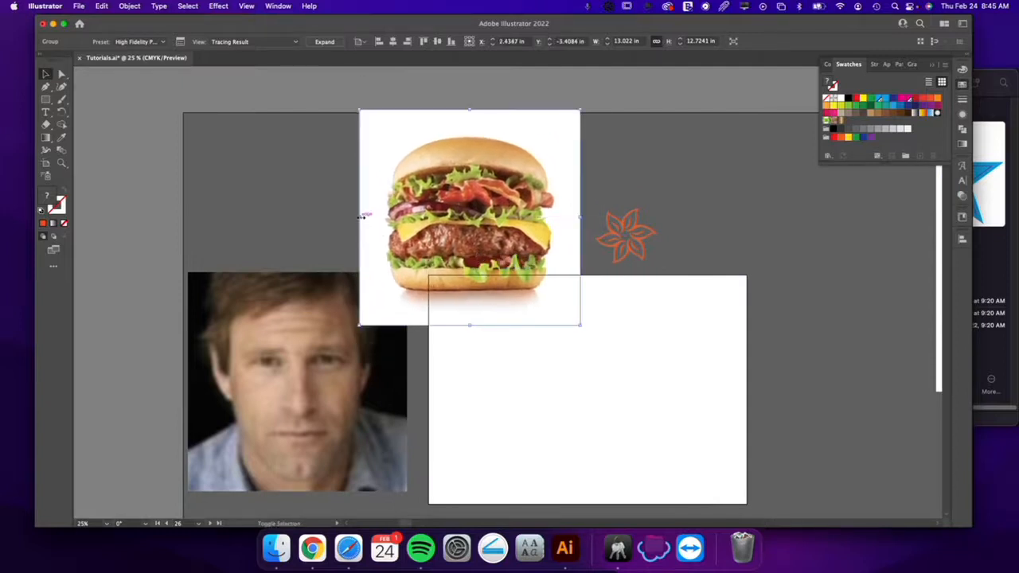
drag(452, 224, 476, 224)
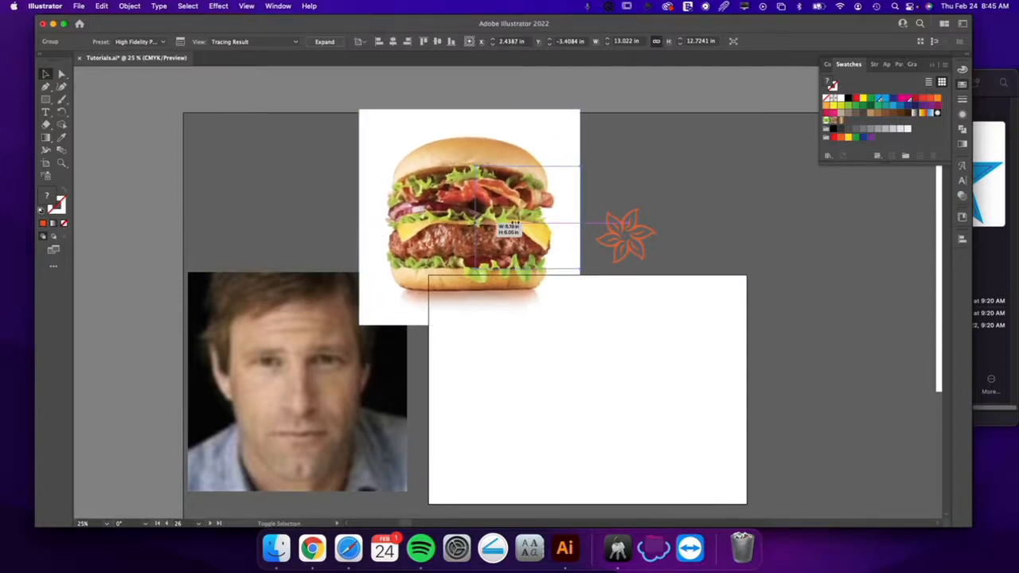
drag(543, 225, 541, 227)
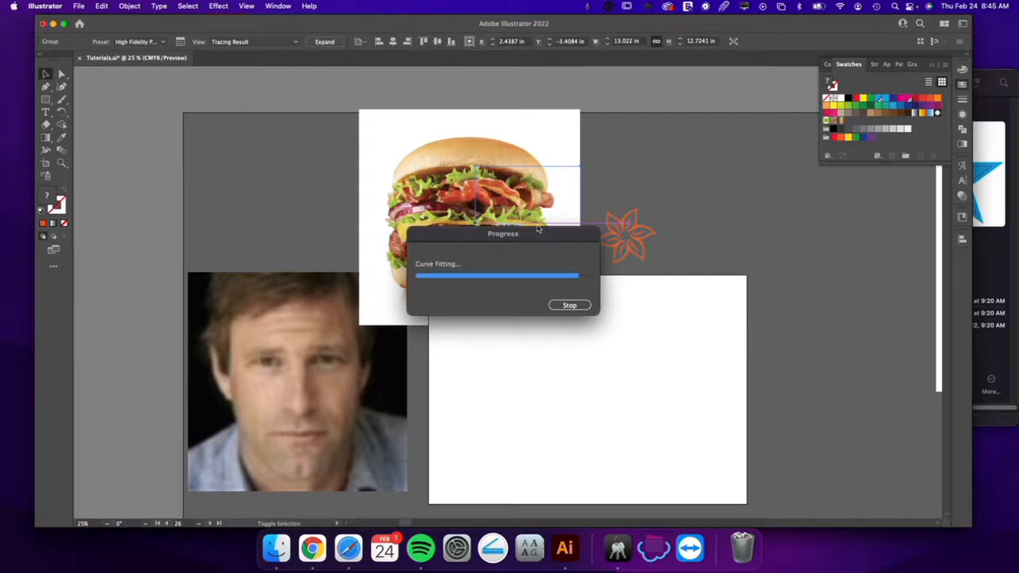
Step: Expand the High Fidelity Photo tracing of the burger into editable vector paths
key(z)
drag(535, 223, 757, 297)
key(v)
key(space)
mouse_move(668, 250)
mouse_down()
mouse_move(680, 302)
mouse_move(668, 347)
mouse_up()
click(767, 230)
click(705, 141)
click(323, 41)
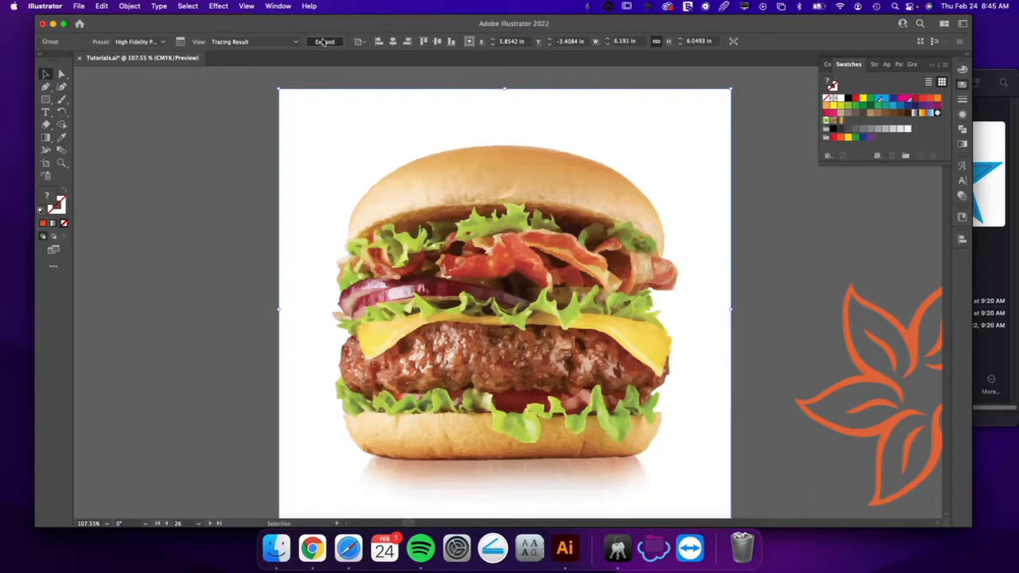
Step: Ungroup the expanded burger artwork until its individual paths can be selected separately
right_click(326, 136)
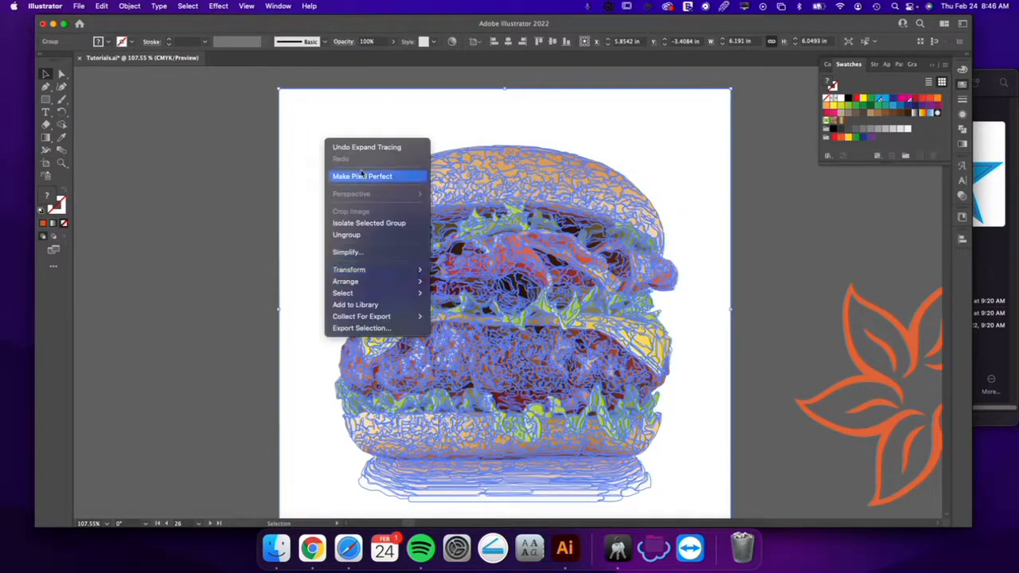
click(350, 236)
click(216, 173)
click(327, 164)
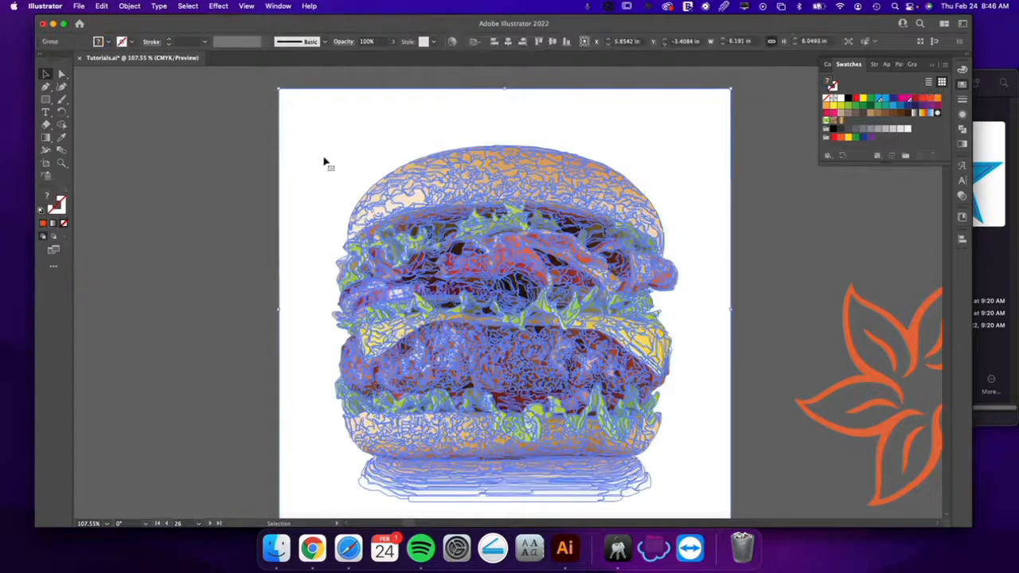
right_click(323, 158)
click(350, 252)
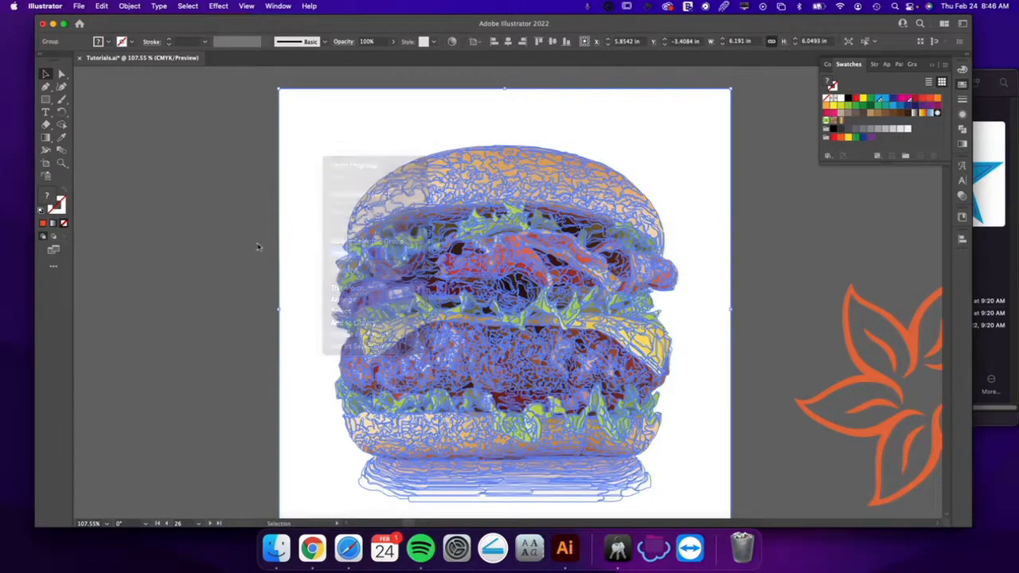
click(155, 238)
Step: Delete the white background shape behind the burger and the shadow paths beneath the bottom bun
click(343, 168)
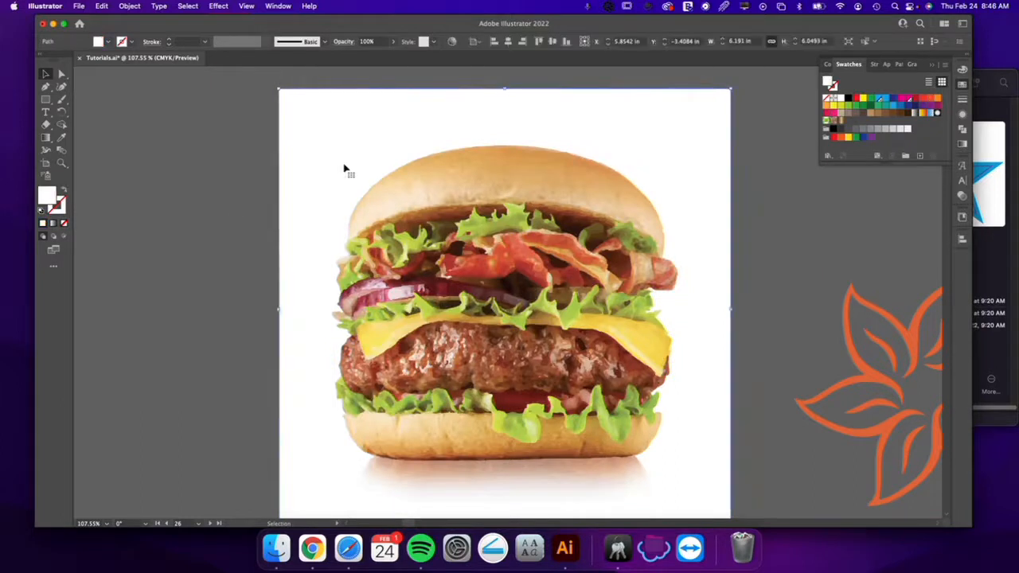
key(Delete)
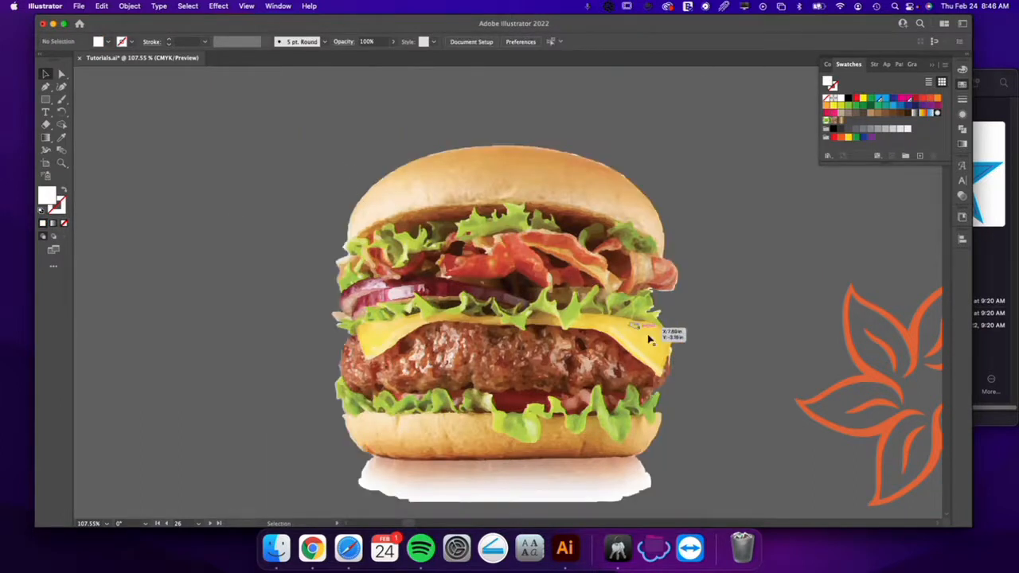
scroll(727, 422, down, 5)
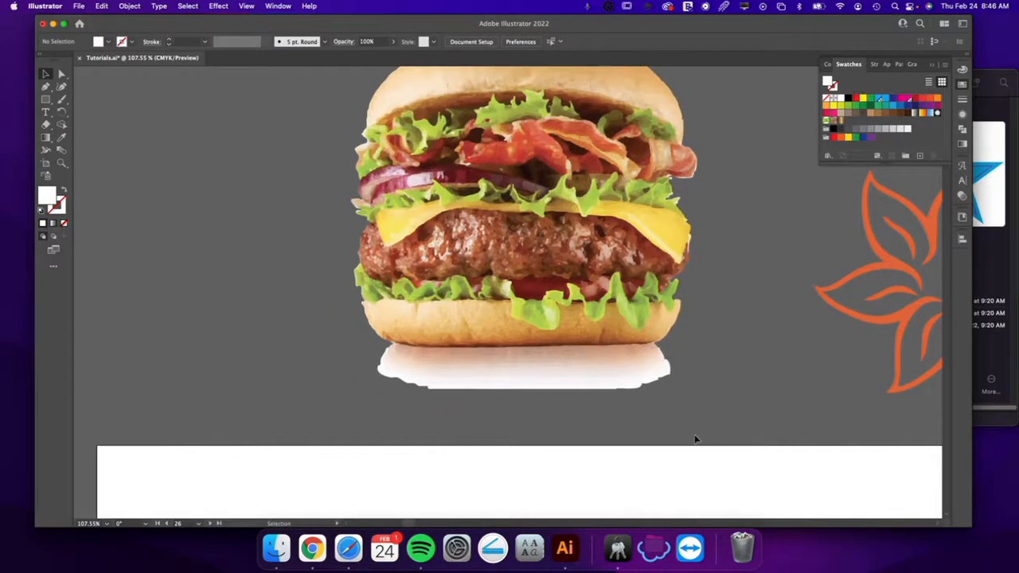
drag(354, 353, 354, 354)
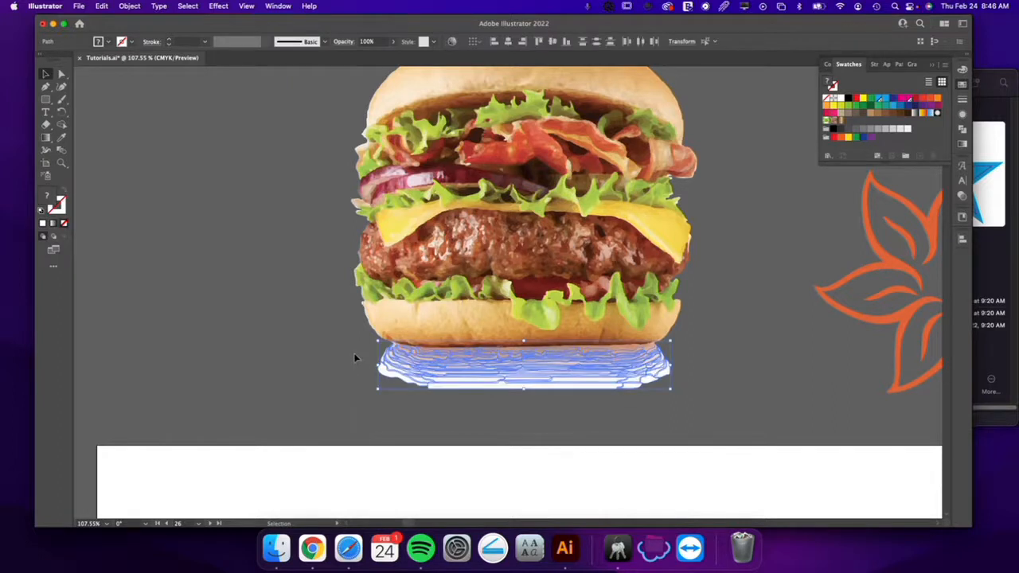
key(Delete)
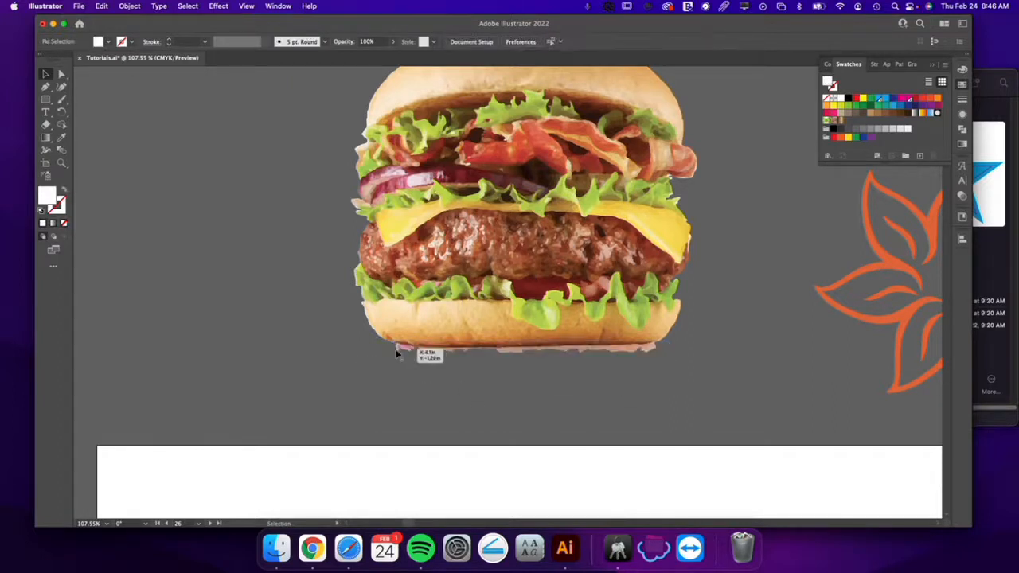
Step: Delete leftover shadow slivers one by one along the underside of the bottom bun
click(398, 351)
key(Delete)
click(407, 351)
key(Delete)
click(430, 352)
key(Delete)
click(452, 351)
key(Delete)
click(513, 352)
key(Delete)
click(535, 351)
key(Delete)
click(538, 350)
key(Delete)
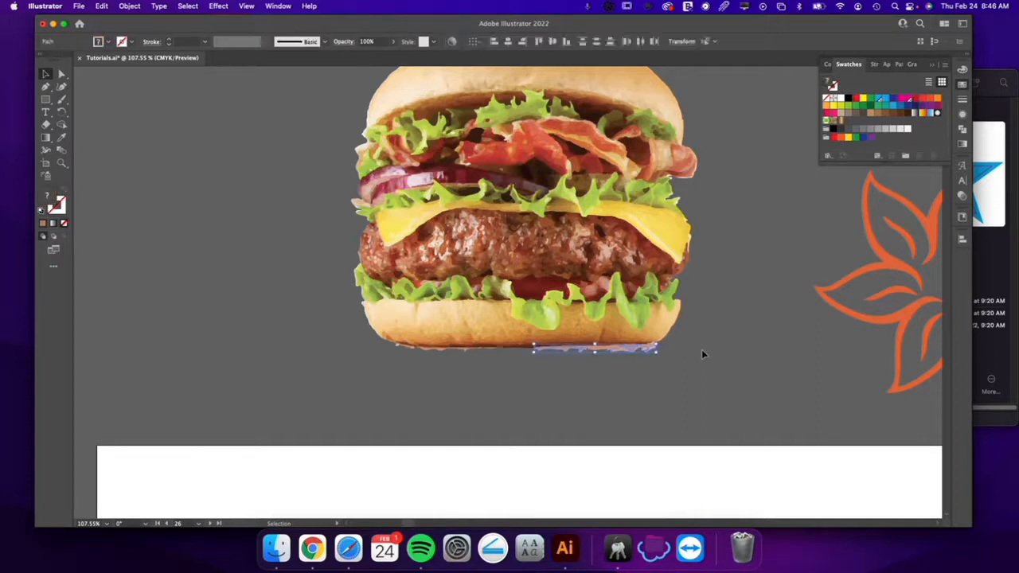
click(599, 351)
click(596, 352)
Step: Delete the pale highlight sliver sticking out along the upper edge of the top bun
key(z)
drag(592, 352, 664, 330)
key(v)
scroll(664, 330, up, 5)
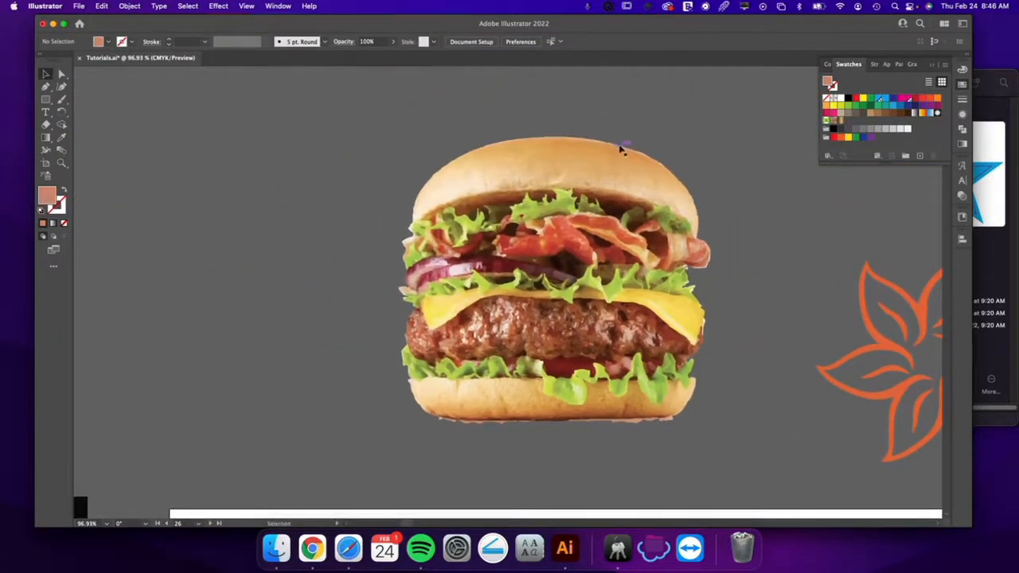
key(z)
drag(617, 149, 819, 258)
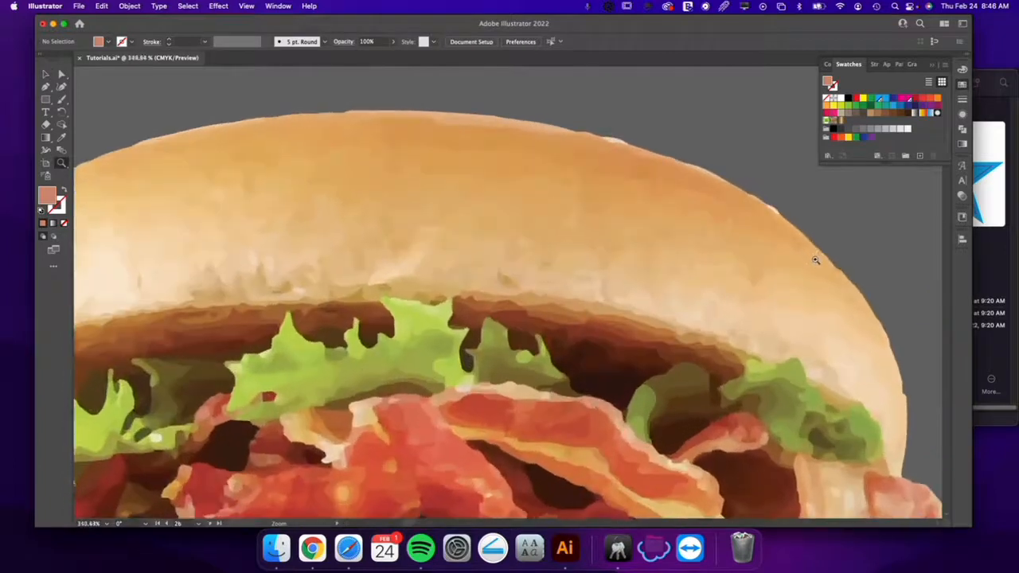
key(v)
click(616, 140)
key(Delete)
key(super+minus)
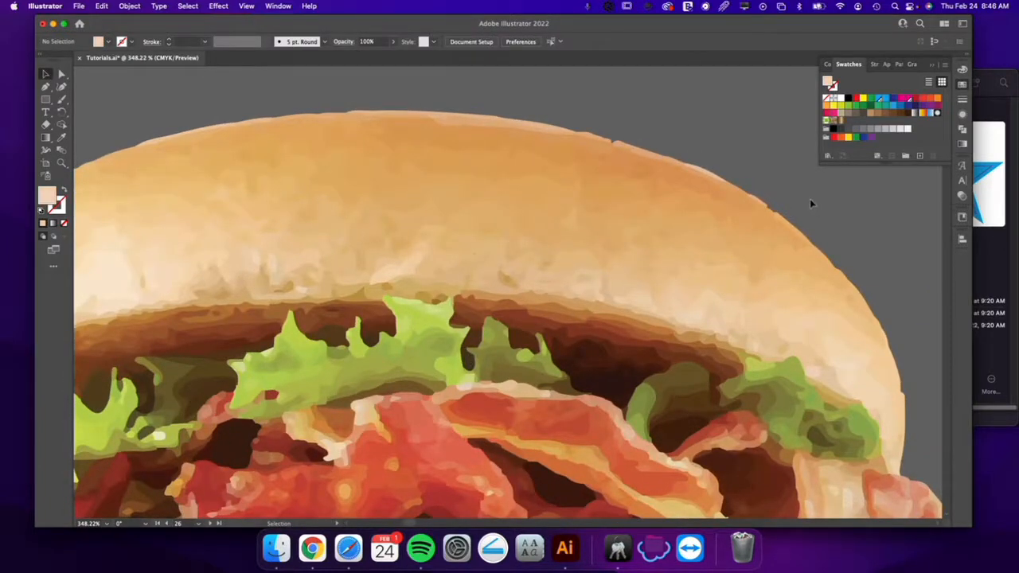
key(super+minus)
key(super+minus)
key(super+minus)
drag(658, 348, 702, 223)
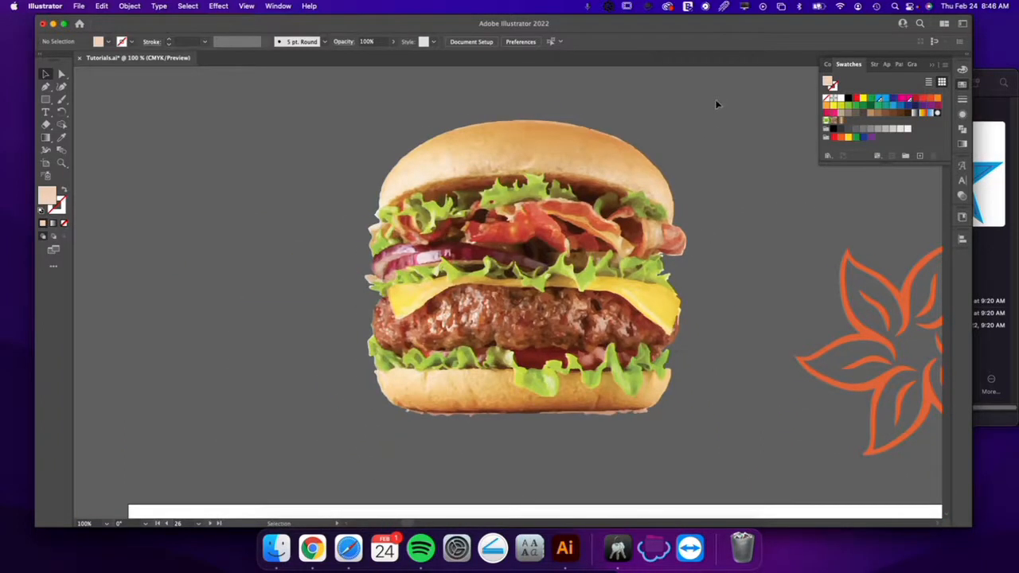
Step: Select all burger paths to inspect their density, and check the artwork in Outline view before returning to Preview
key(super+a)
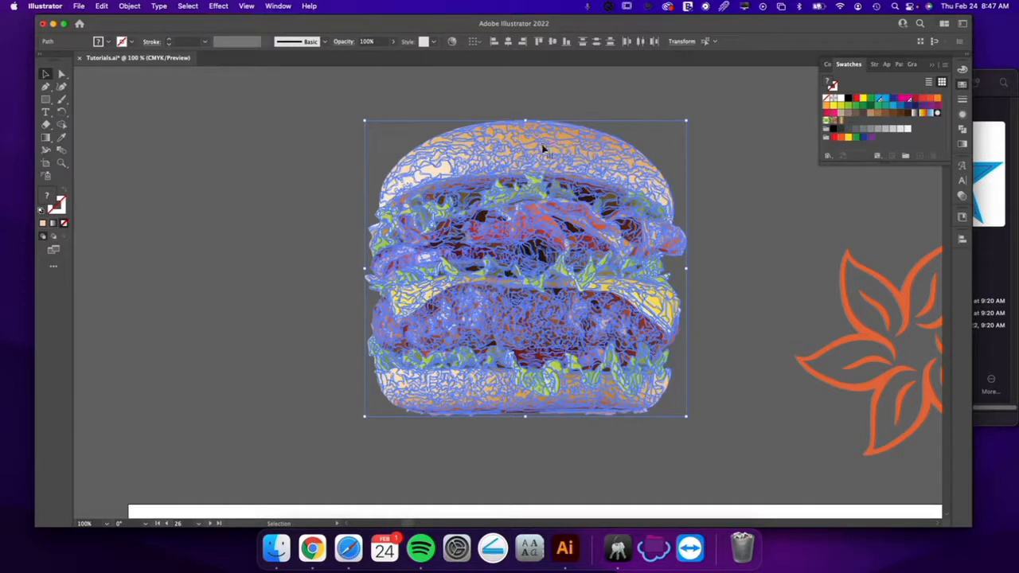
scroll(549, 239, down, 3)
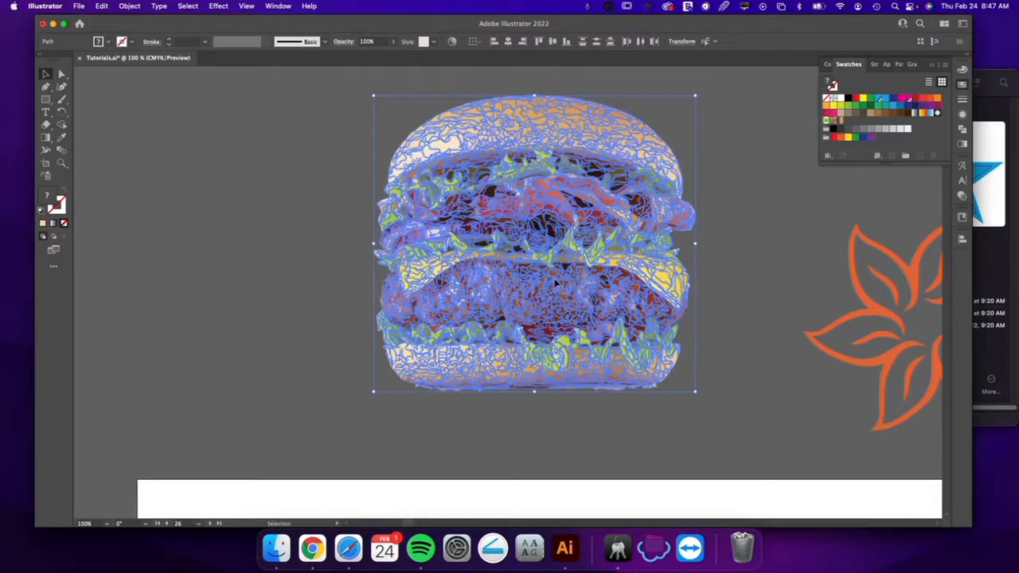
click(268, 253)
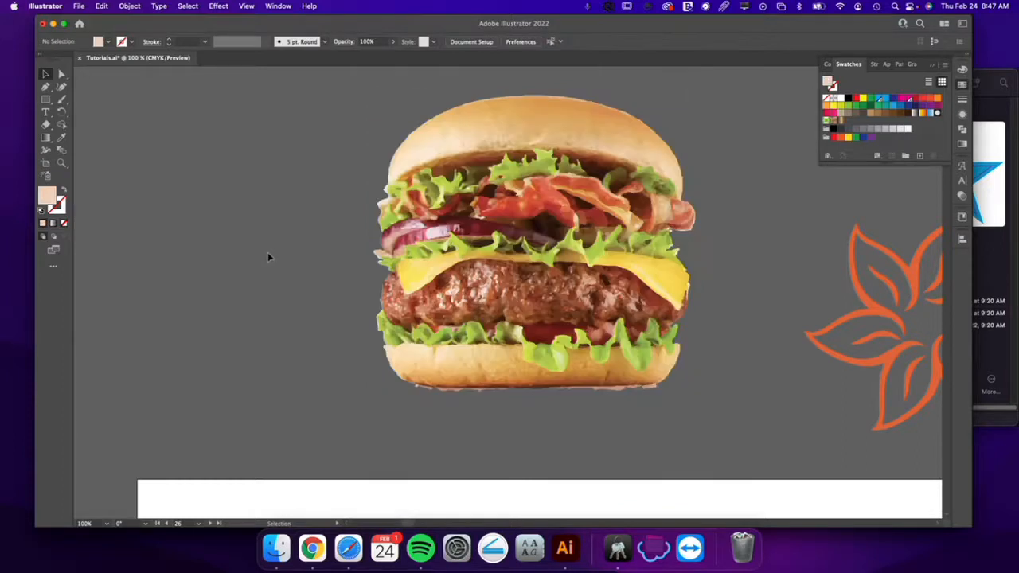
key(a)
key(v)
key(super+y)
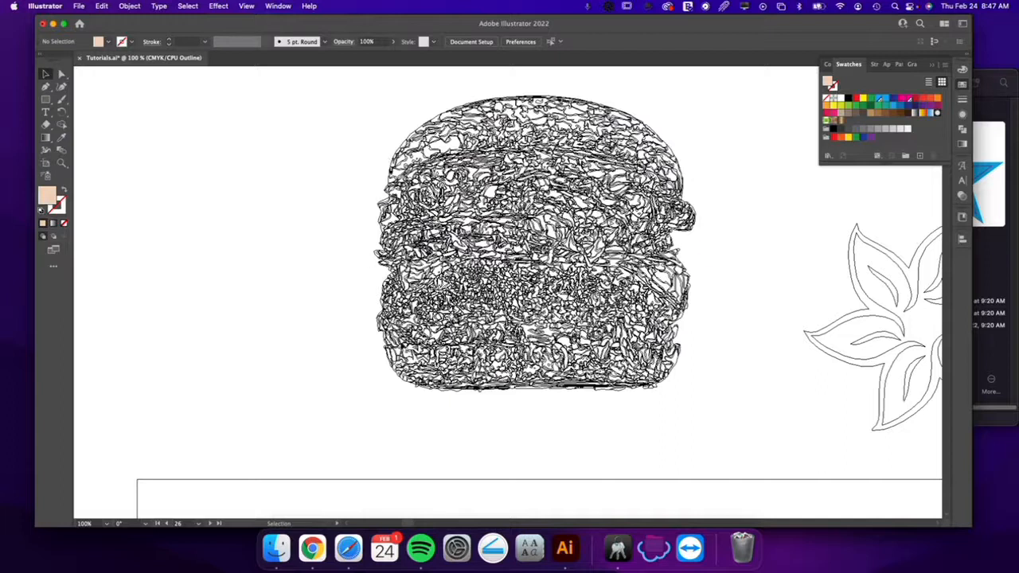
key(a)
key(super+y)
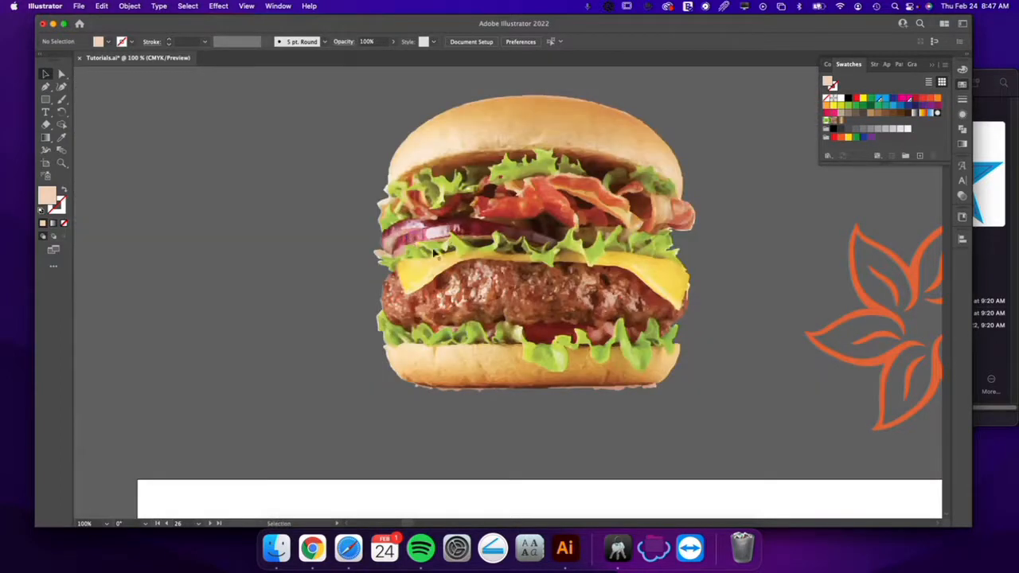
Step: Try pulling individual paths, including a yellow cheese piece, out of the ungrouped burger, and undo the moves
click(458, 137)
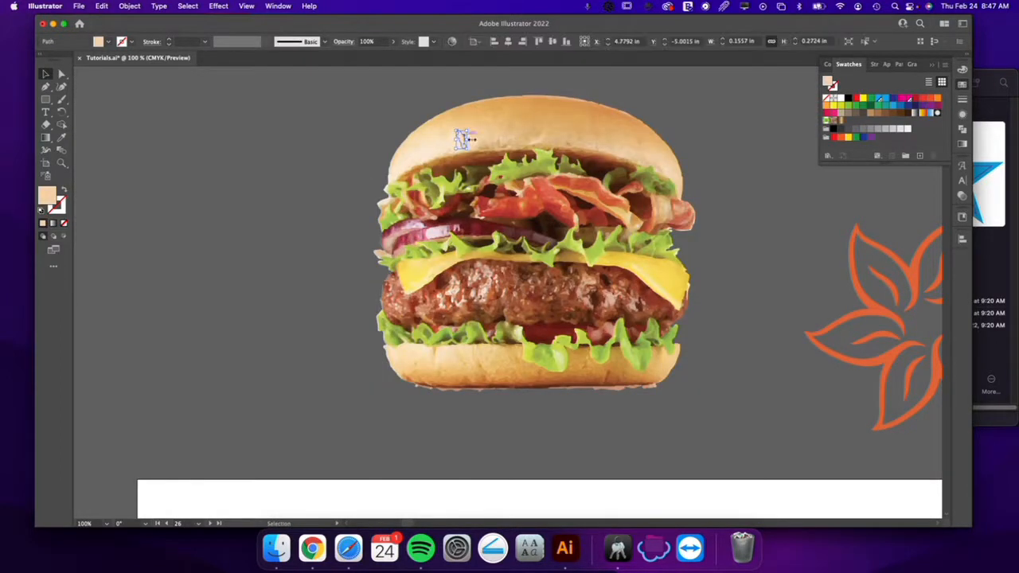
drag(611, 182, 669, 245)
drag(667, 287, 718, 309)
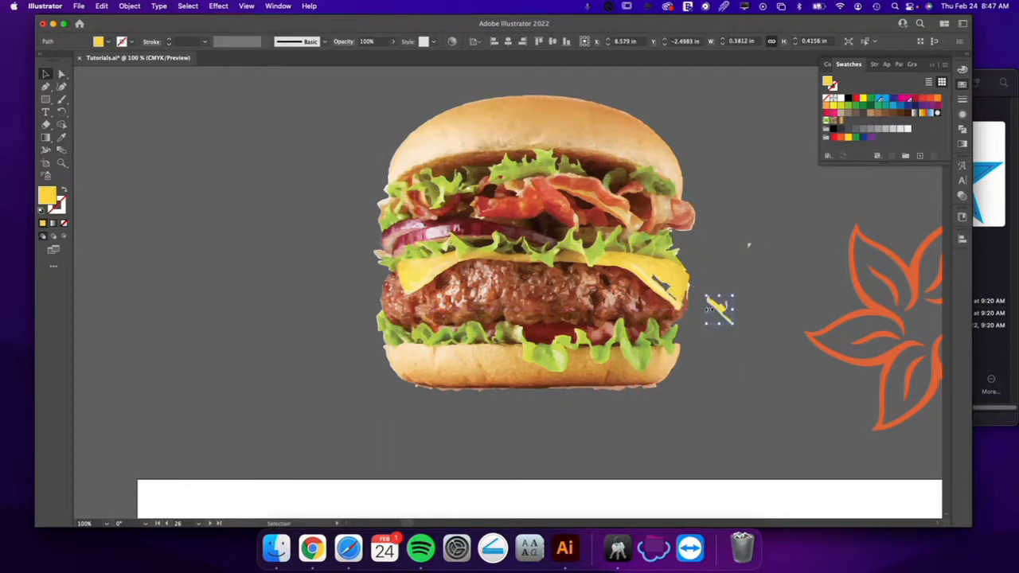
key(super+z)
key(super+z)
key(super+z)
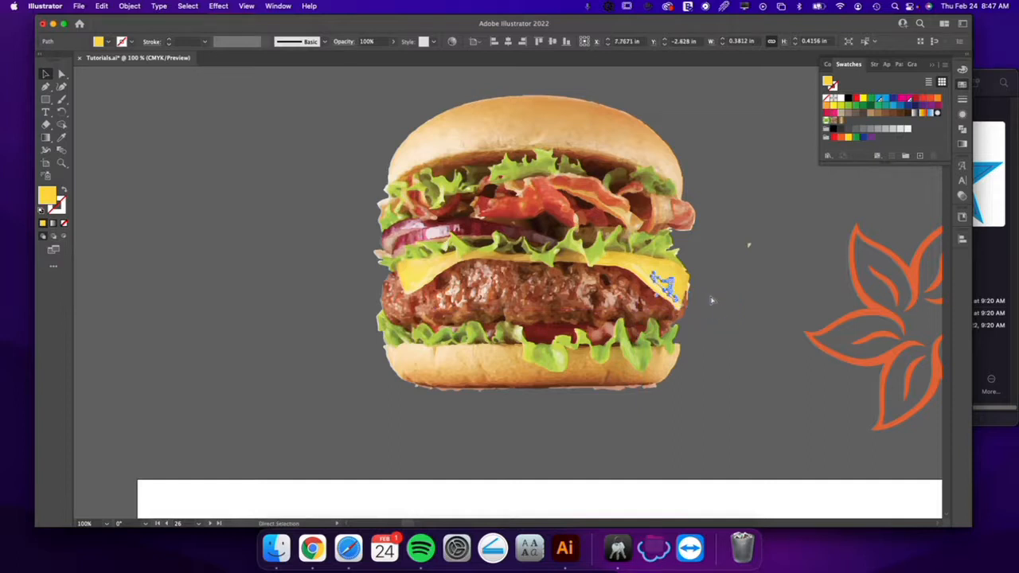
key(super+z)
key(super+z)
key(super+z)
Step: Move the orange flower as one object closer to the burger
click(865, 300)
drag(869, 302, 806, 256)
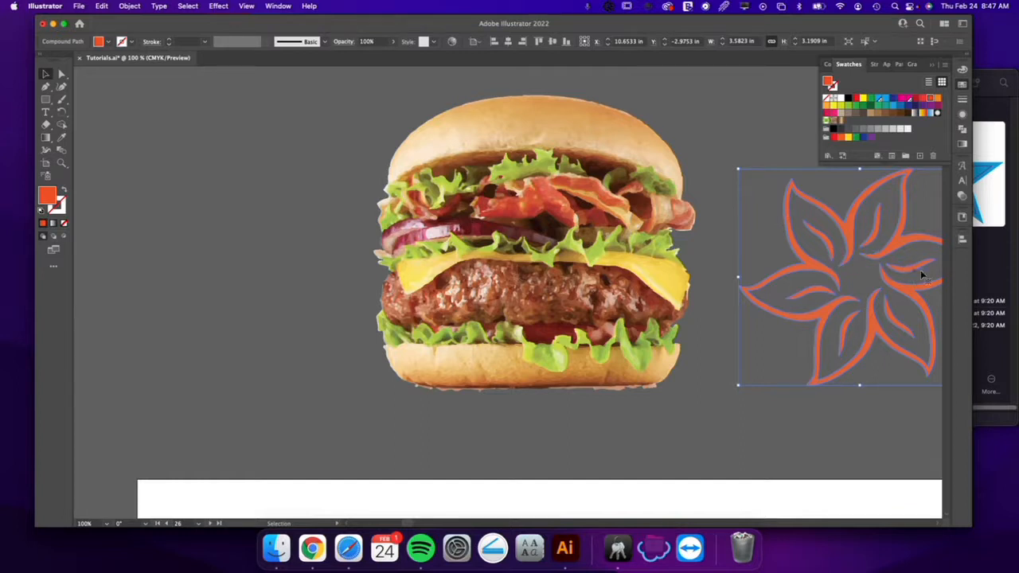
drag(804, 256, 817, 265)
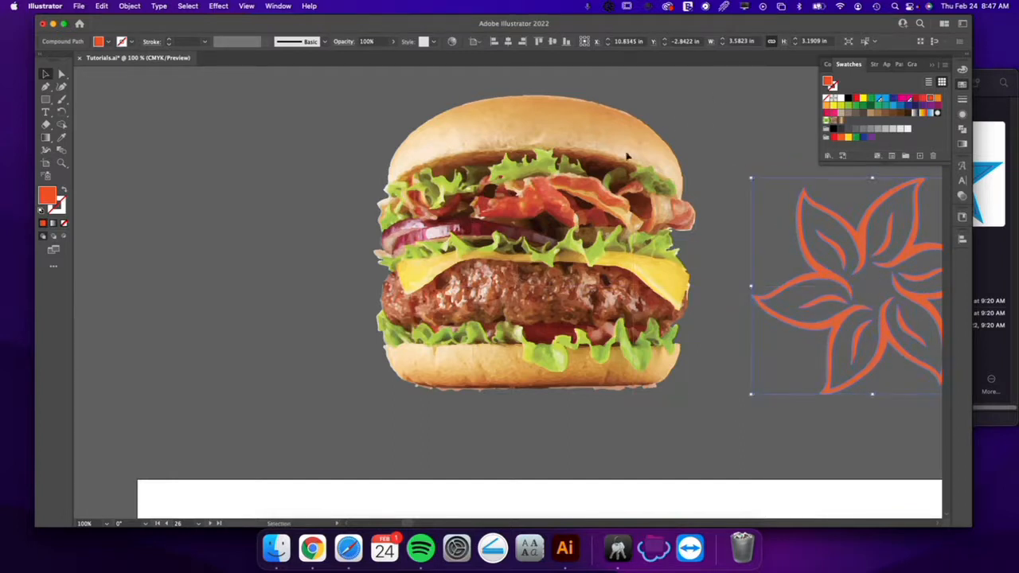
Step: Select all the loose burger paths and group them into a single object
drag(335, 411, 323, 426)
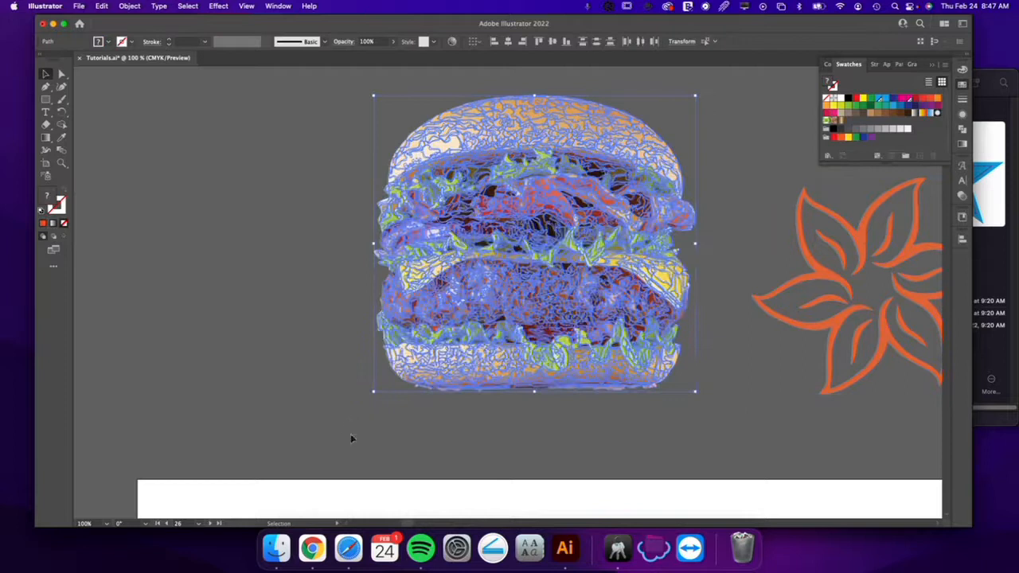
key(a)
key(v)
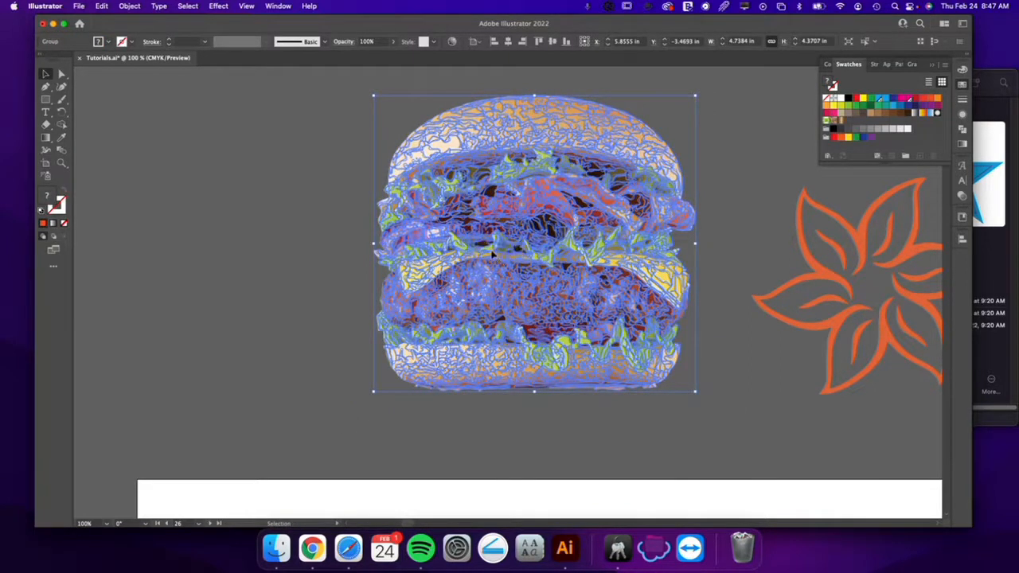
Step: Check the ungroup option for the burger, test moving the group as one object, and undo the test move
right_click(489, 244)
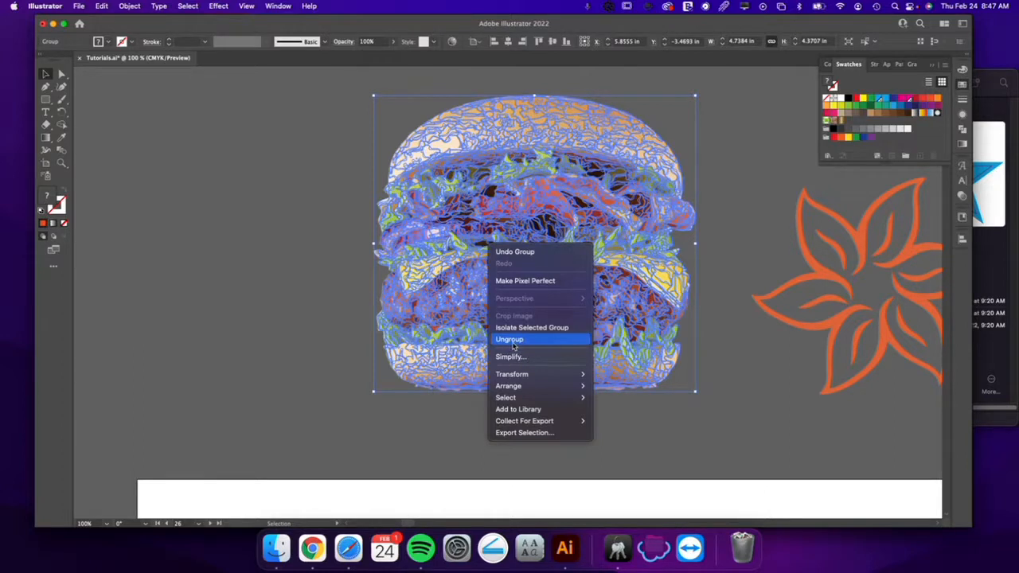
click(278, 317)
click(327, 257)
click(488, 267)
drag(541, 198, 538, 228)
key(super+z)
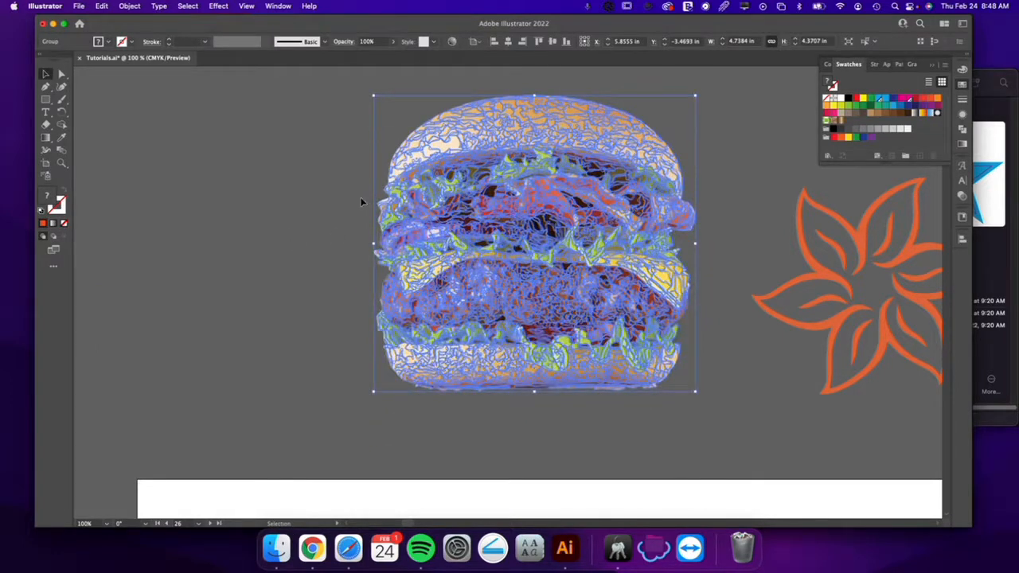
Step: Copy the burger group and paste the copy in front, exactly over the original
key(a)
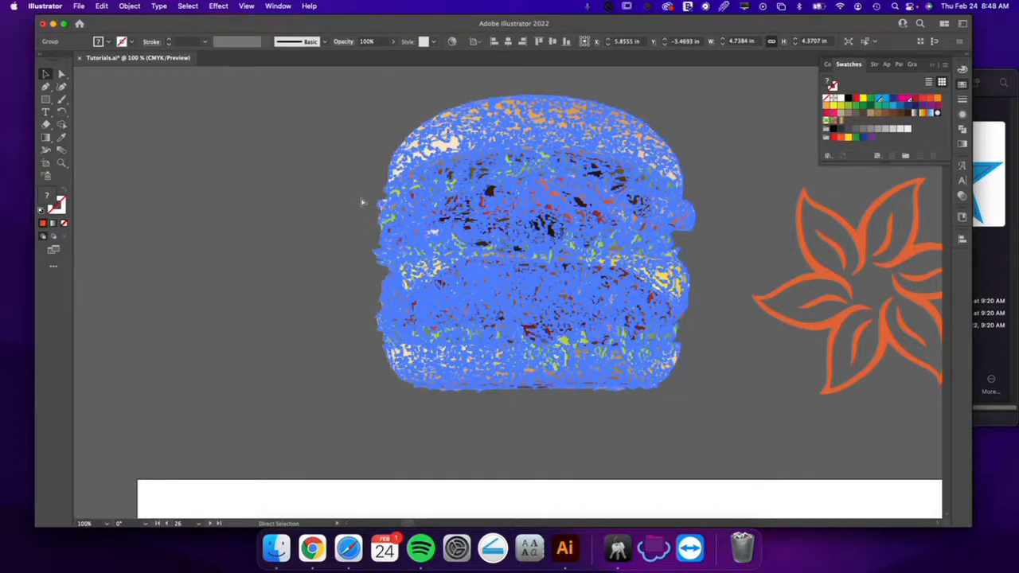
key(v)
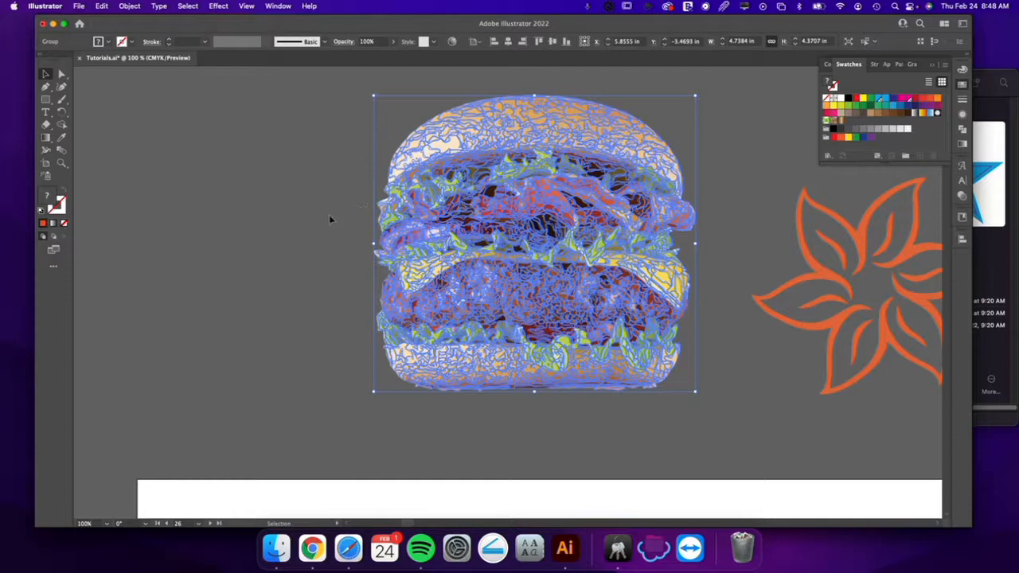
key(a)
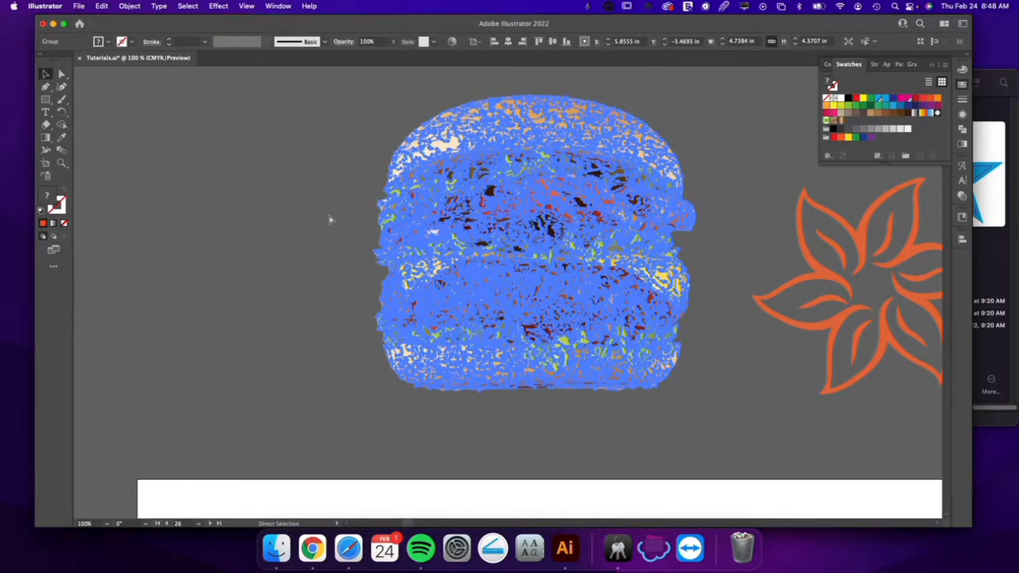
key(v)
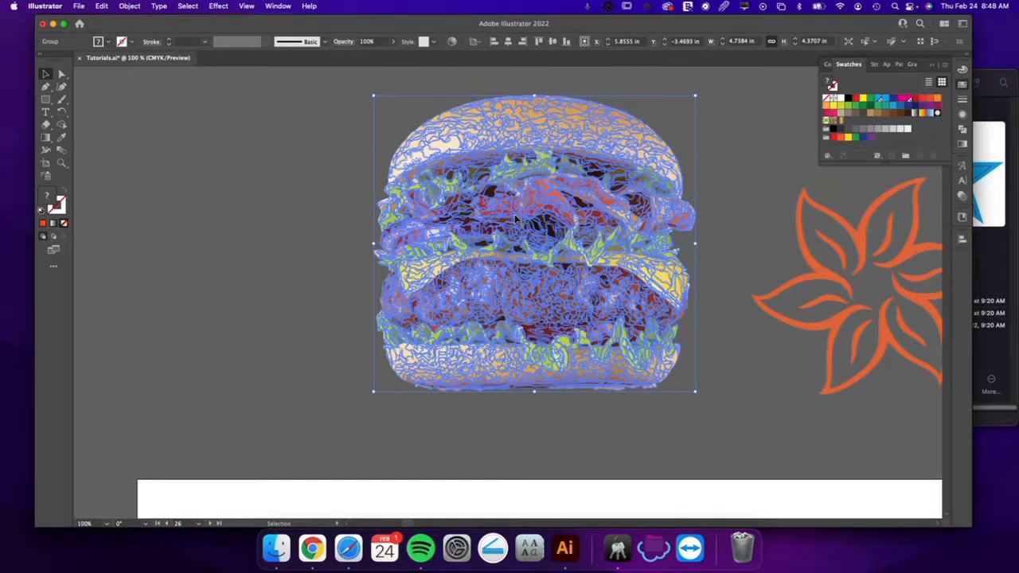
Step: Offset the burger copy sideways to reveal the original behind it, and put the copy back in place
drag(610, 143, 611, 145)
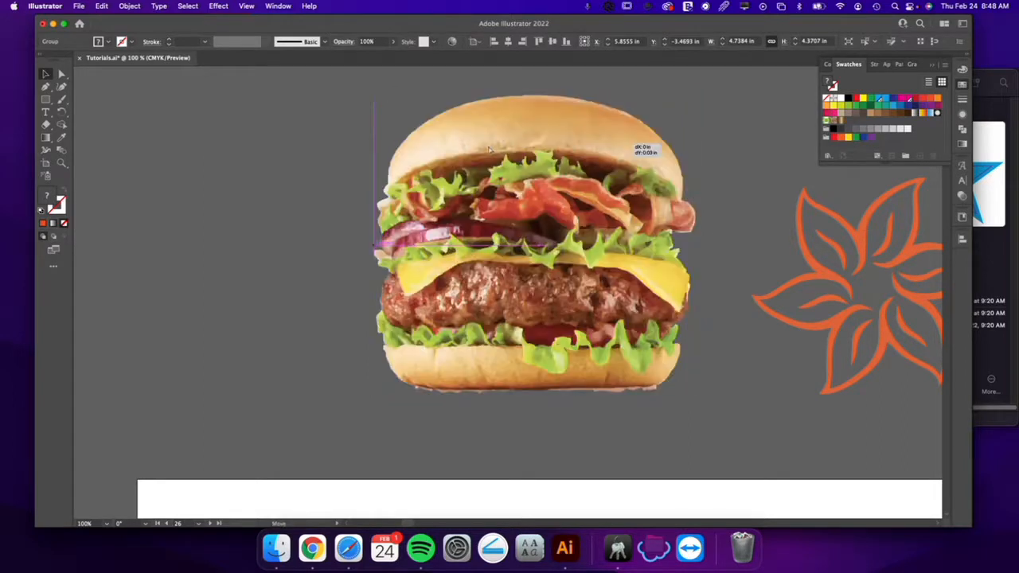
drag(490, 150, 503, 147)
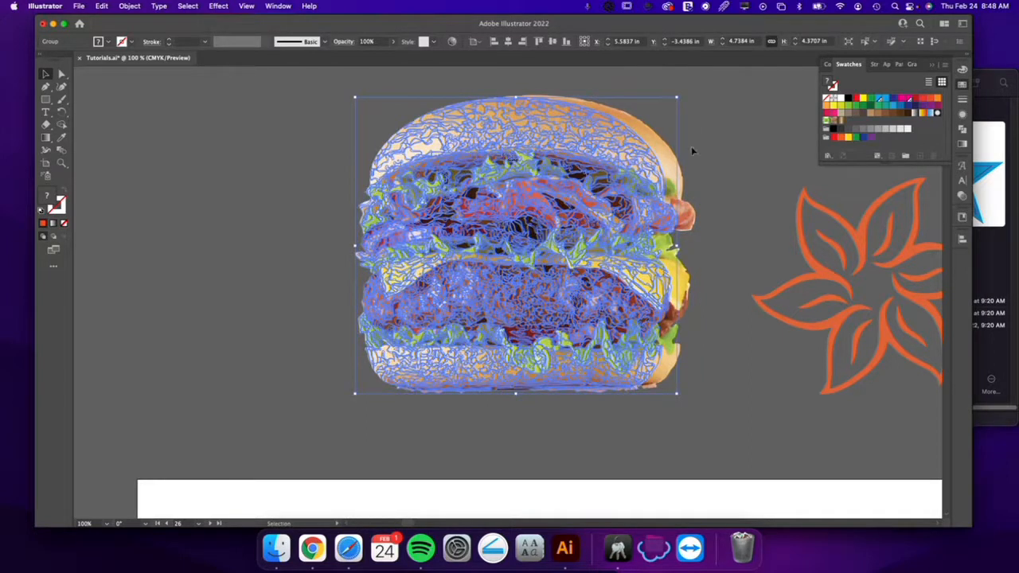
click(717, 146)
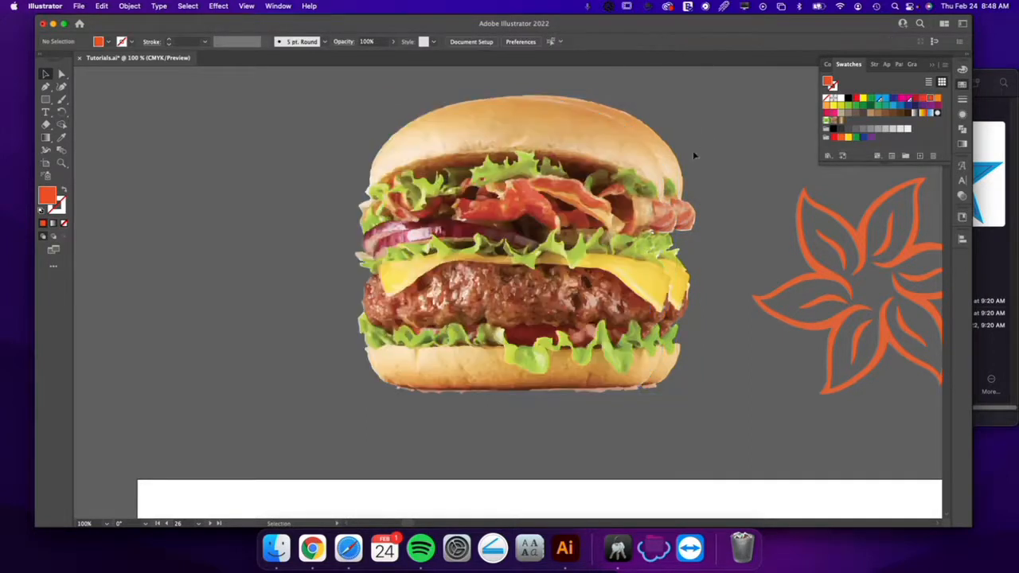
click(598, 154)
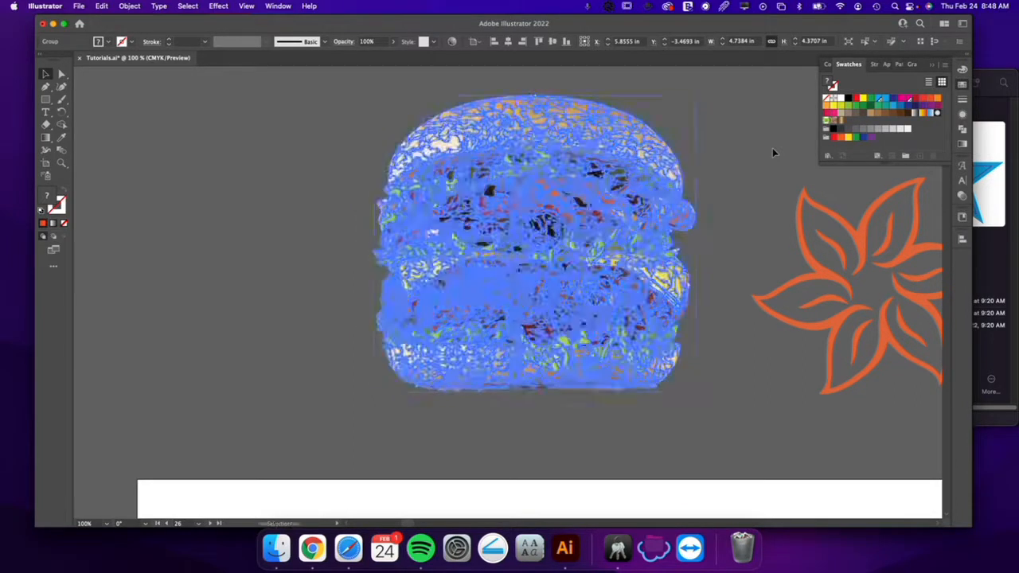
Step: Flip the burger copy upside down below the original at 0.826 in tall, and move it up against the bottom bun
mouse_move(534, 96)
mouse_down()
mouse_move(525, 449)
mouse_move(549, 418)
mouse_up()
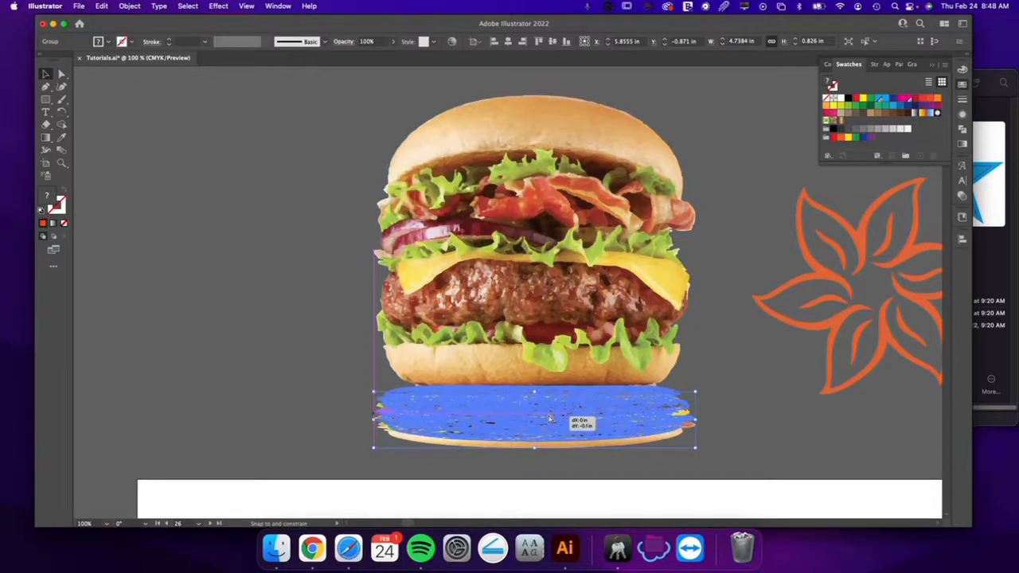
drag(549, 418, 549, 412)
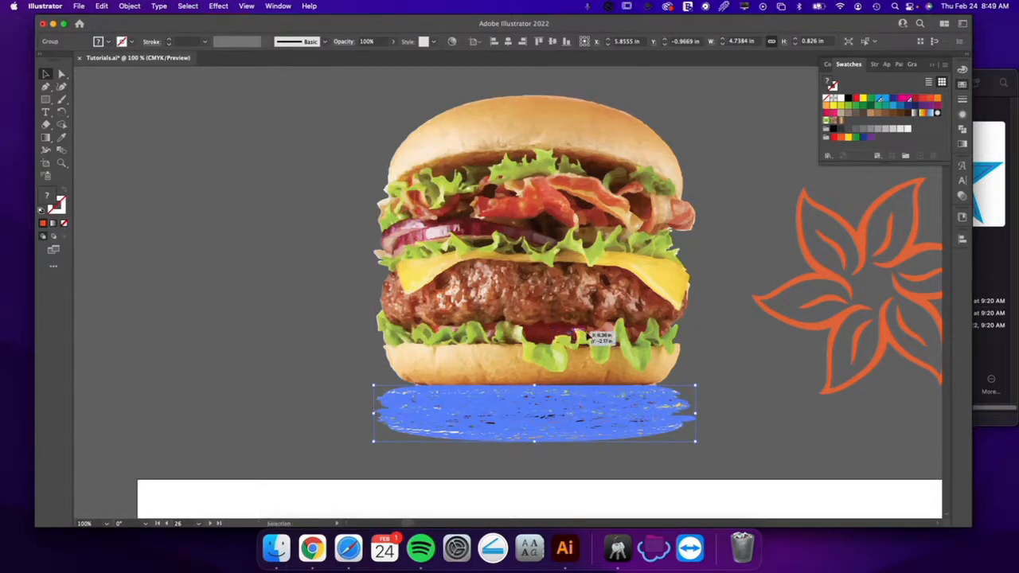
click(723, 410)
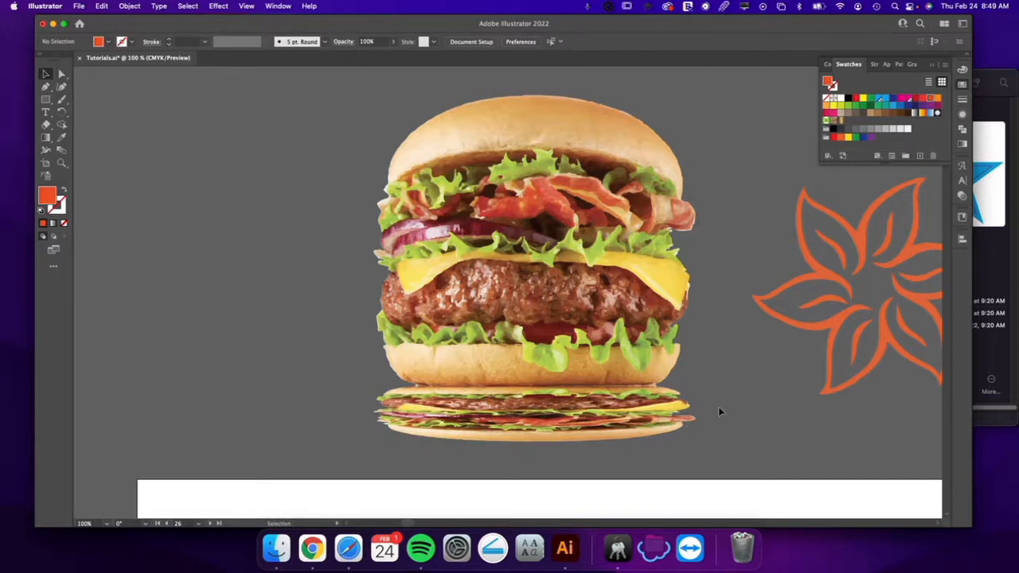
Step: Stretch the flipped burger copy downward to about 1.91 in tall, keeping its upper edge against the bottom bun
click(546, 423)
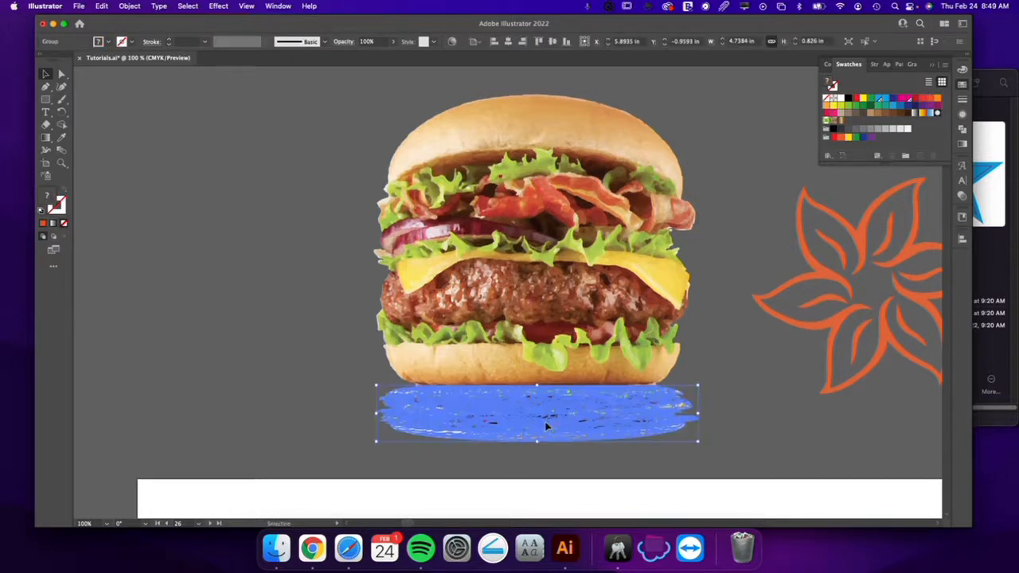
scroll(538, 406, down, 2)
drag(537, 404, 537, 477)
click(739, 383)
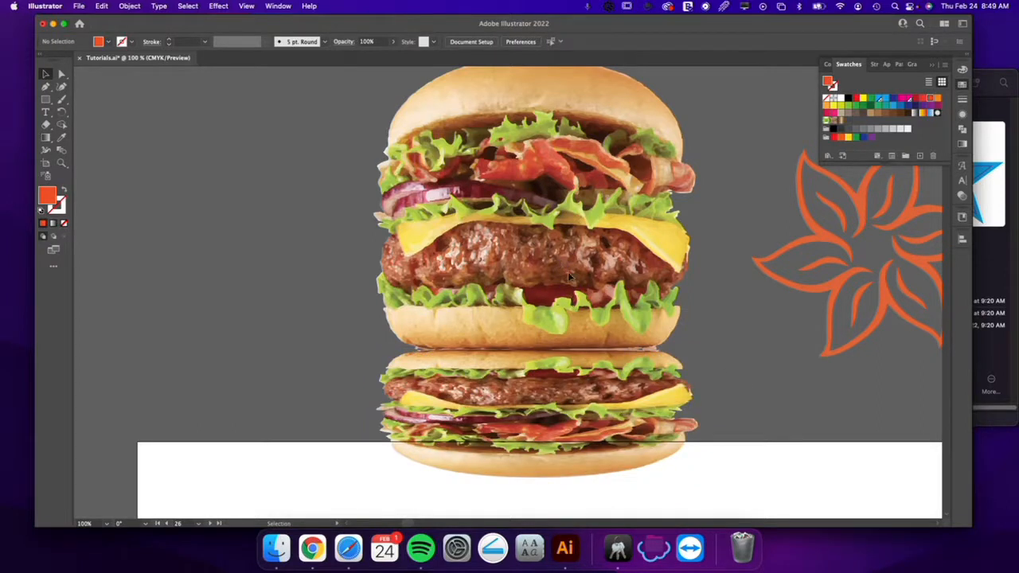
Step: Reduce the flipped burger copy's opacity to 38% to make it a faded reflection
click(575, 381)
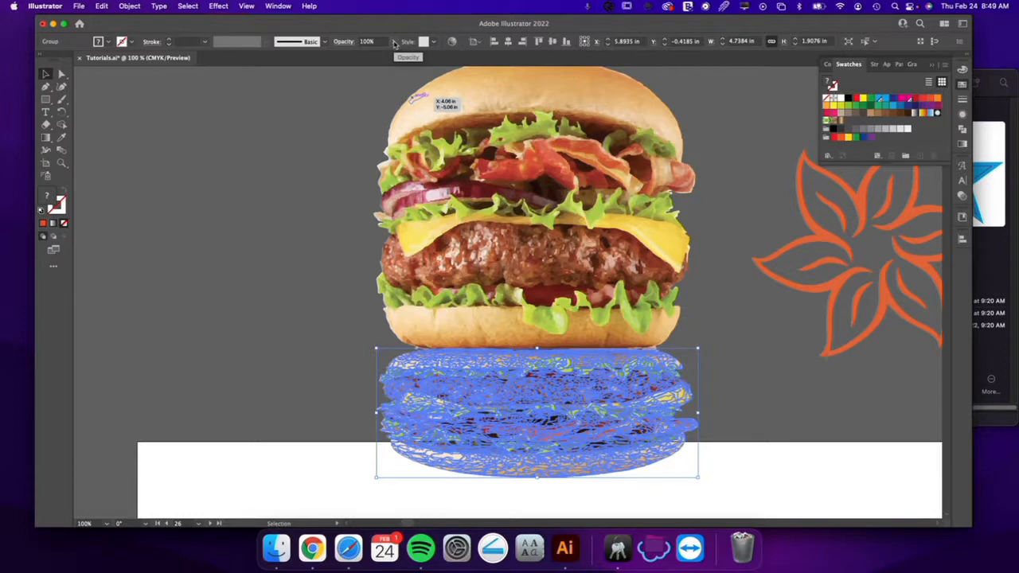
click(393, 43)
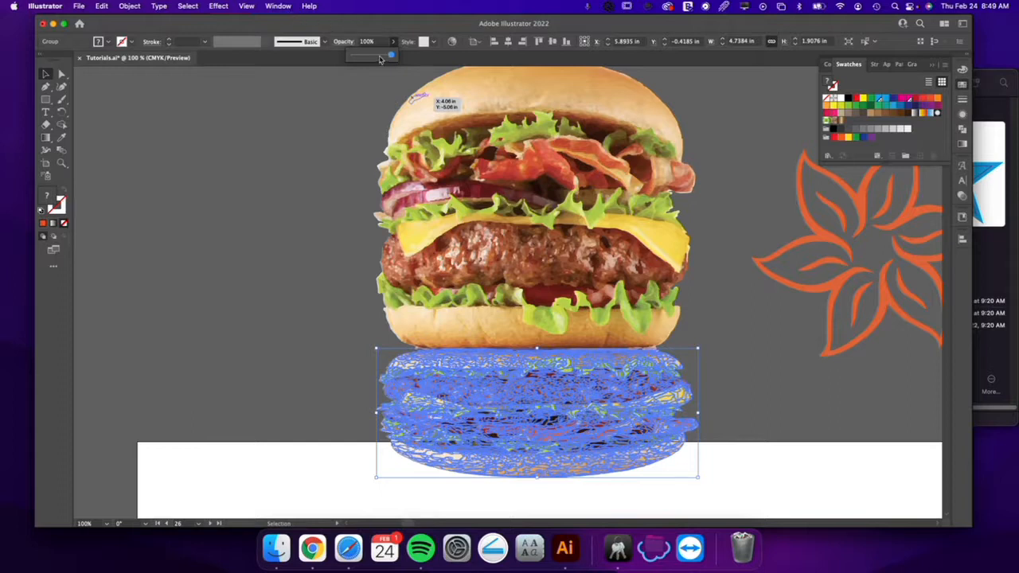
drag(390, 56, 366, 60)
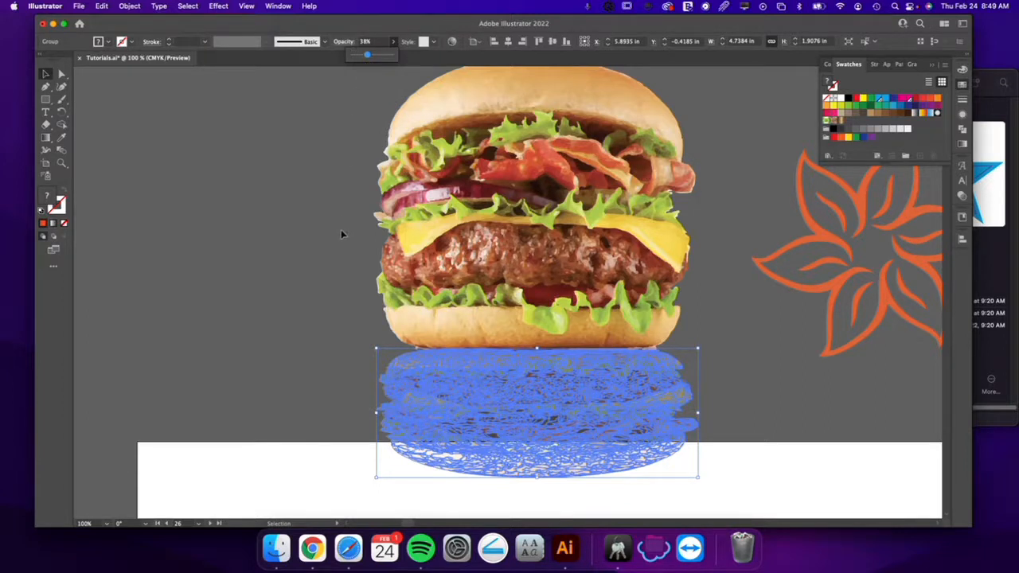
click(340, 250)
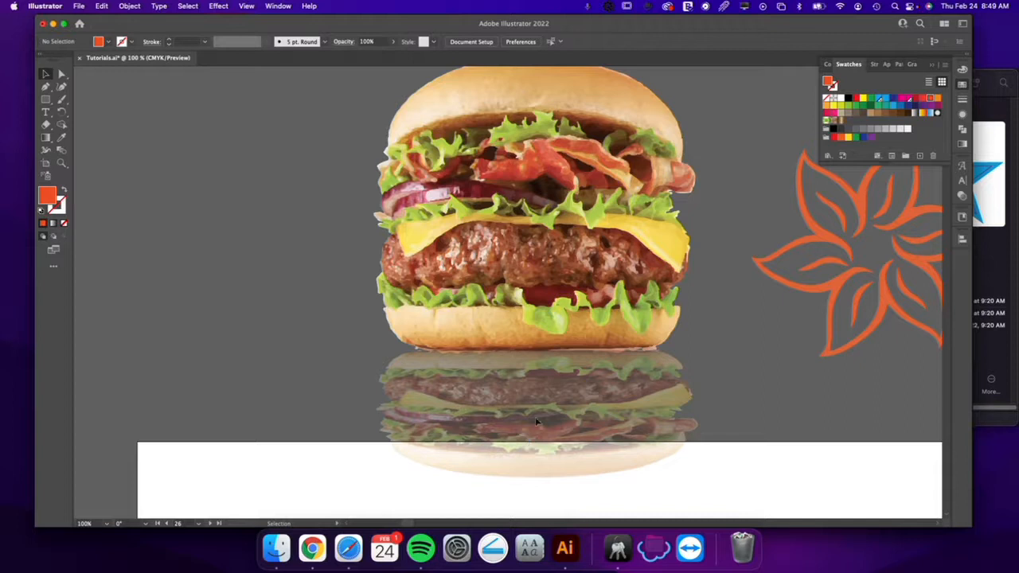
Step: Add an empty opacity mask to the flipped burger copy and start editing it, checking the hidden artwork in outline view
click(573, 402)
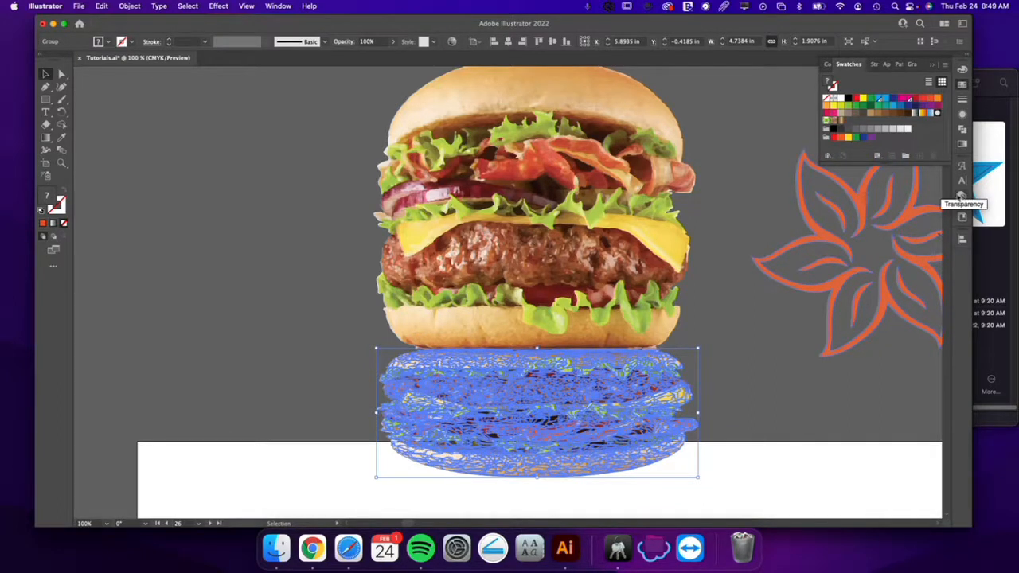
click(277, 5)
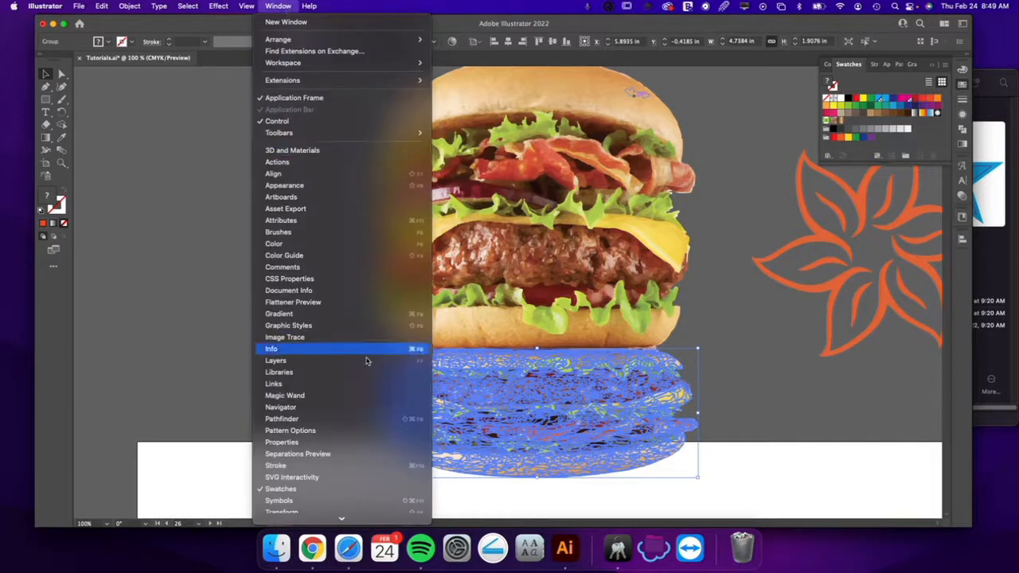
scroll(350, 438, down, 5)
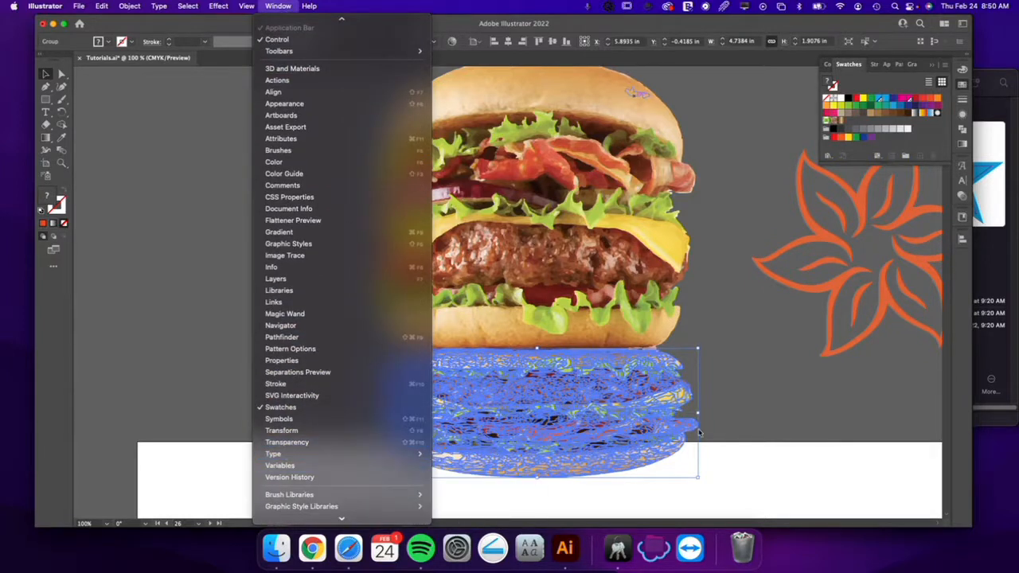
click(961, 201)
click(961, 197)
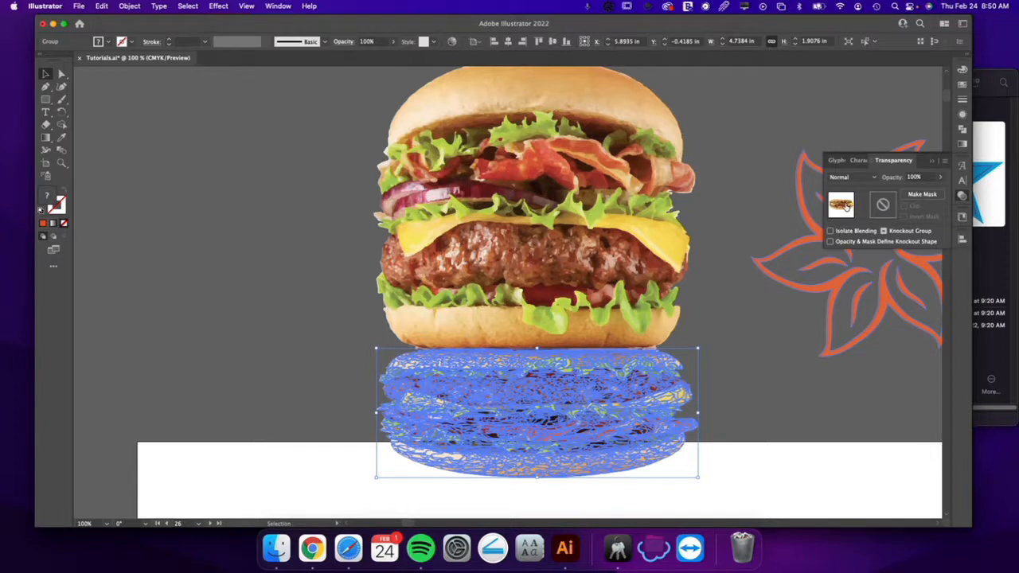
click(882, 204)
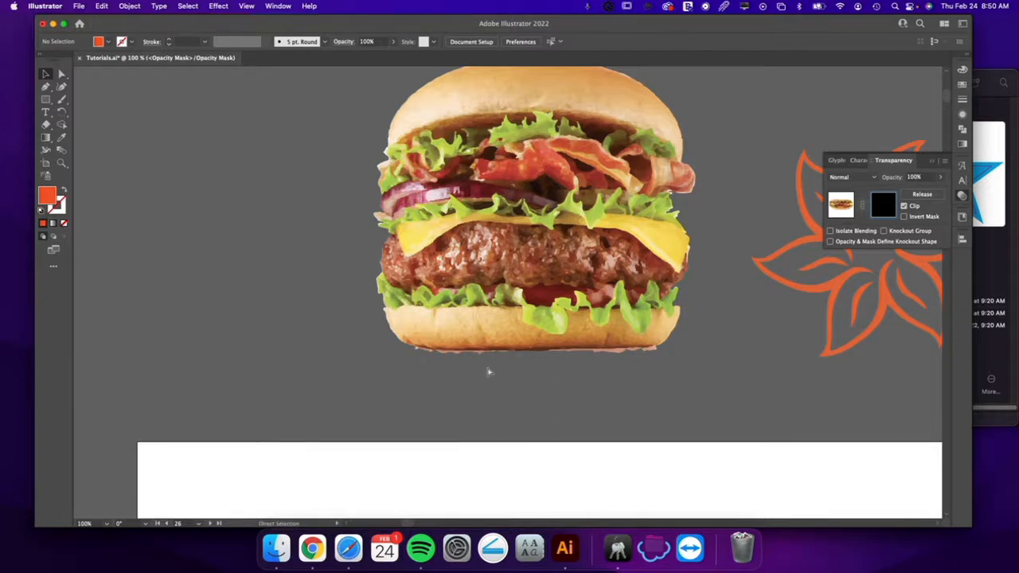
key(super+y)
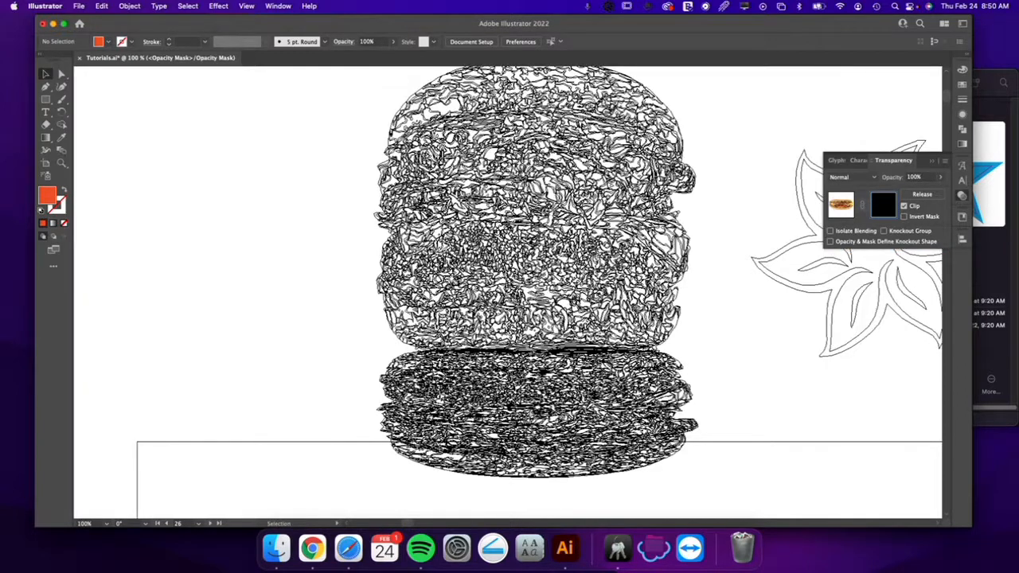
key(super+y)
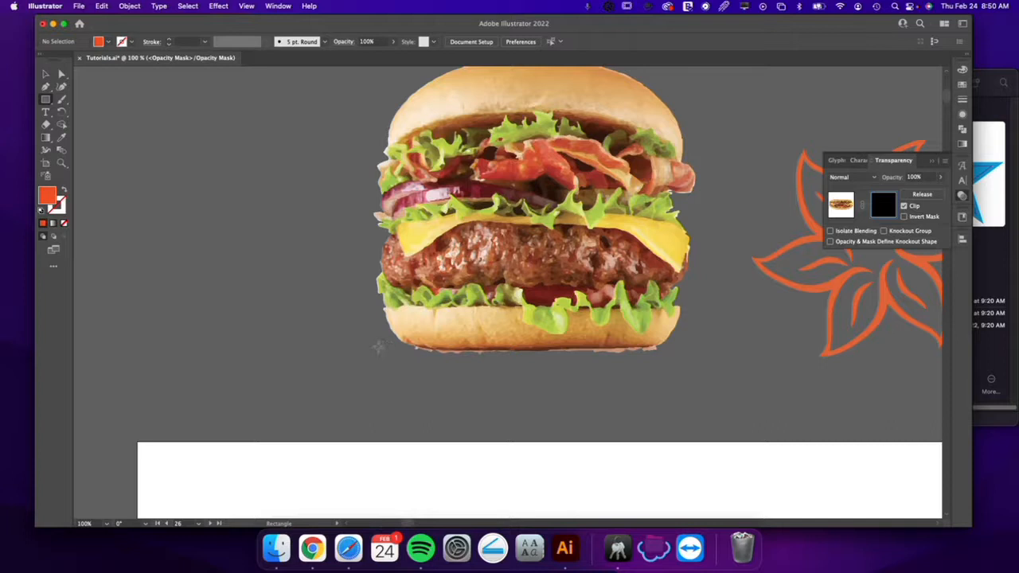
Step: Draw a mask rectangle about 4.73 by 1.96 in over the flipped burger and fill it with the white-to-black linear gradient
drag(378, 347, 698, 478)
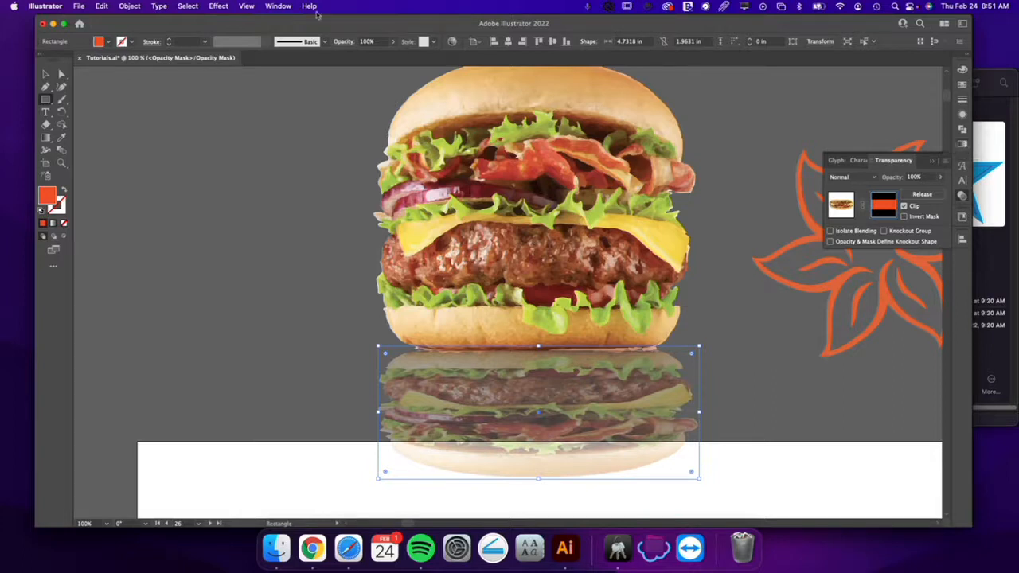
click(962, 145)
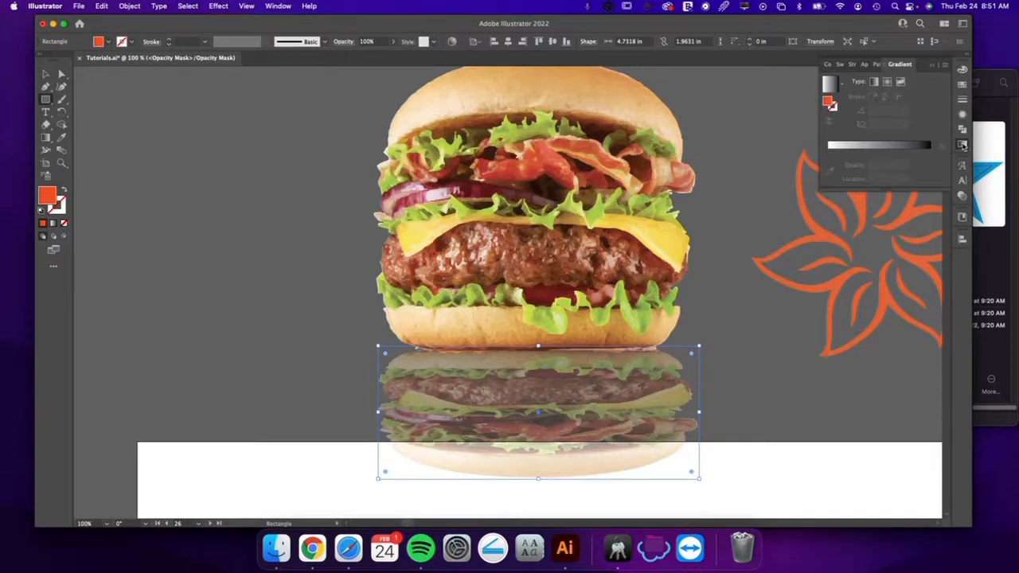
click(843, 86)
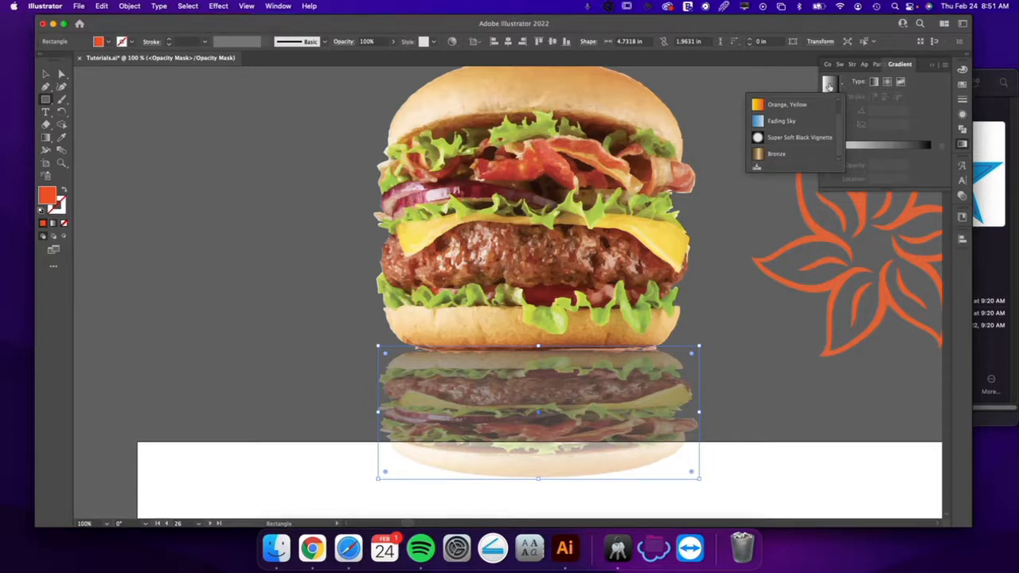
click(829, 85)
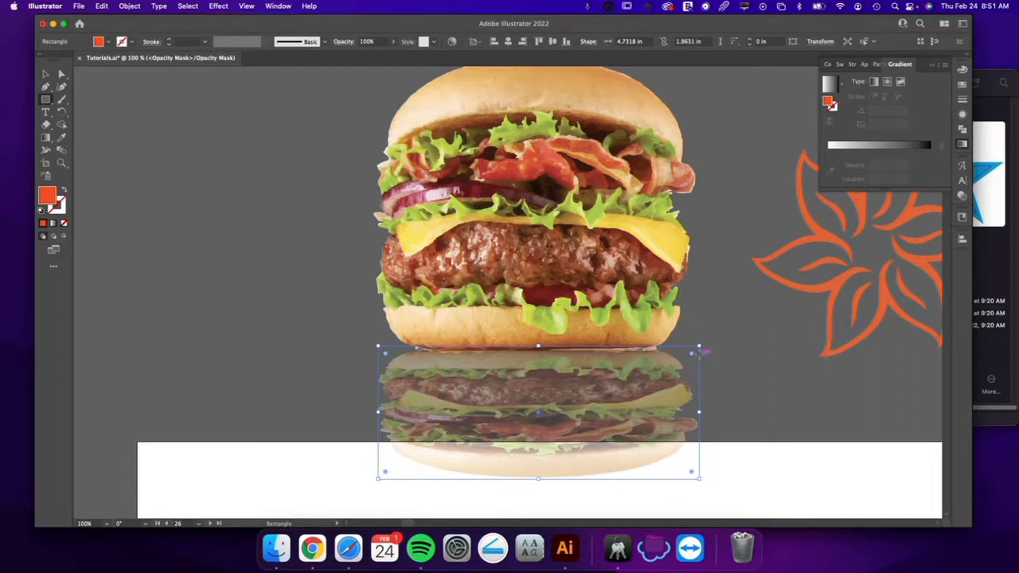
key(v)
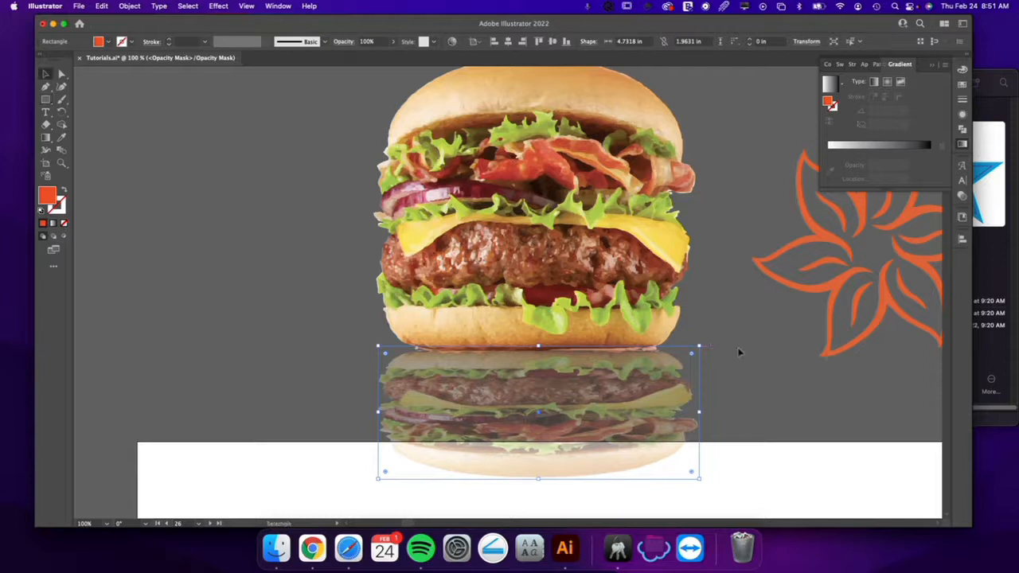
click(858, 145)
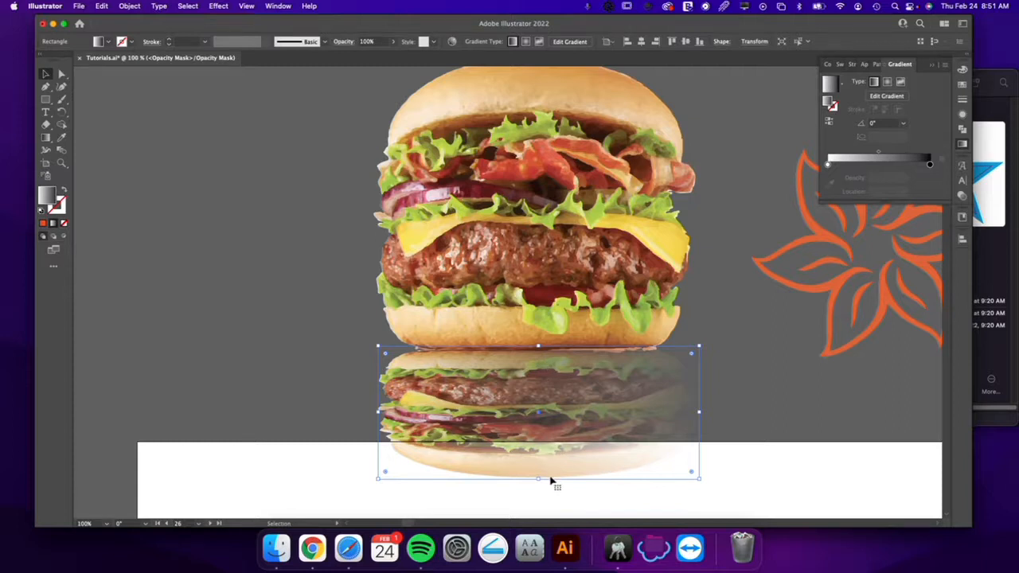
Step: Set the mask gradient's angle to 90° and reverse its direction
click(883, 125)
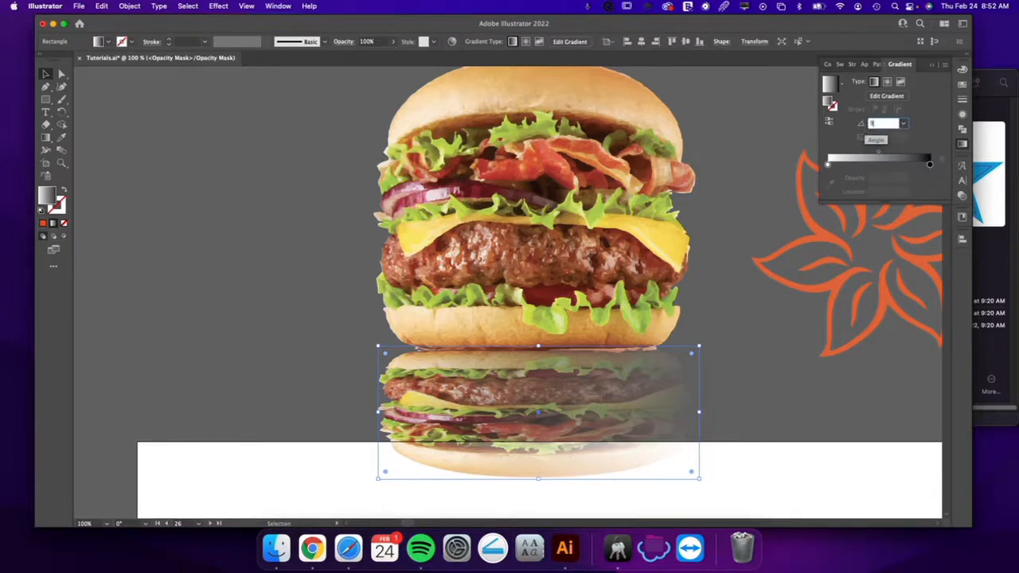
text(90)
key(Return)
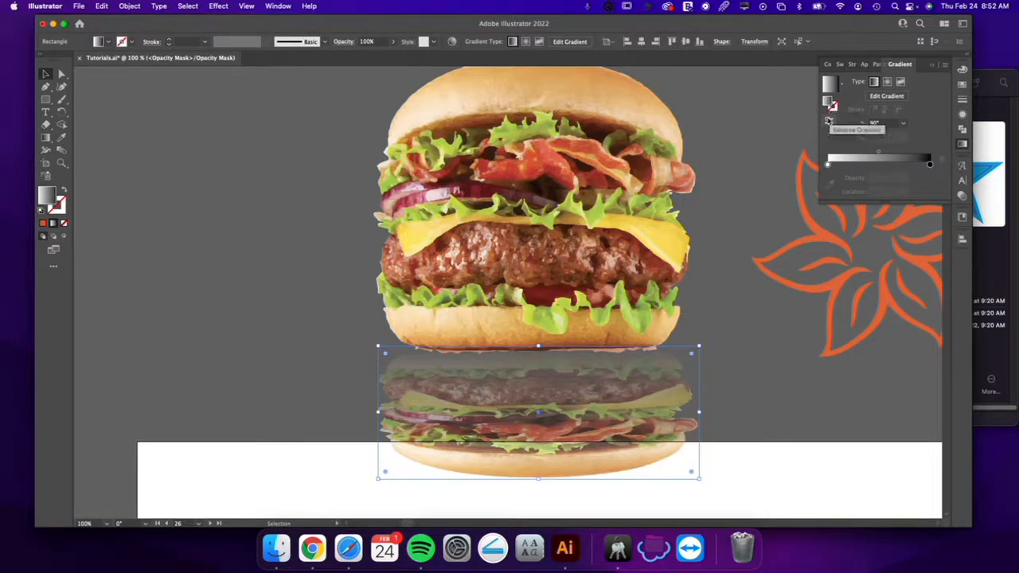
click(829, 122)
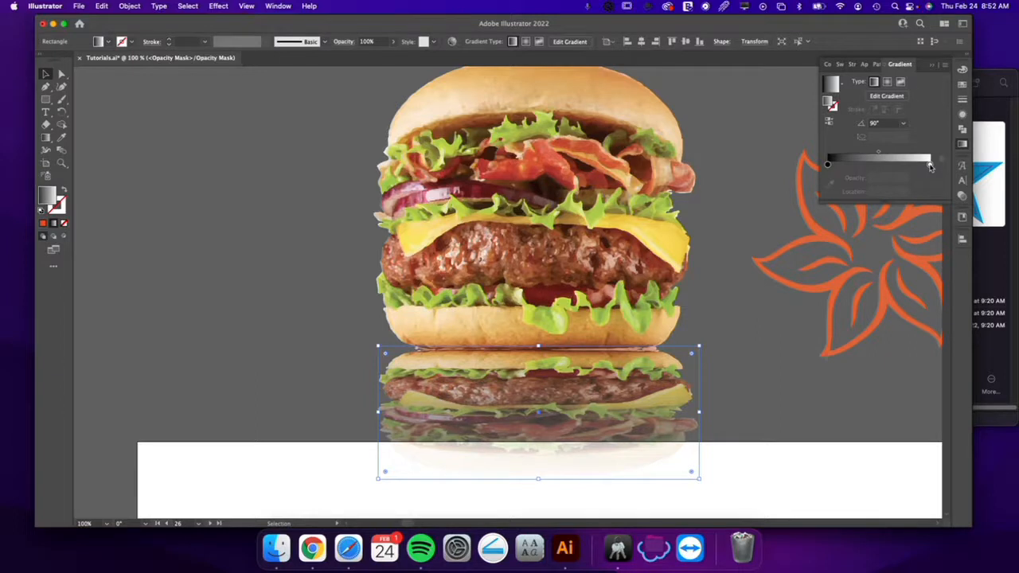
Step: Try the gradient's white stop near 72%, return it to 100%, and move the black stop to about 35%
drag(930, 165, 901, 167)
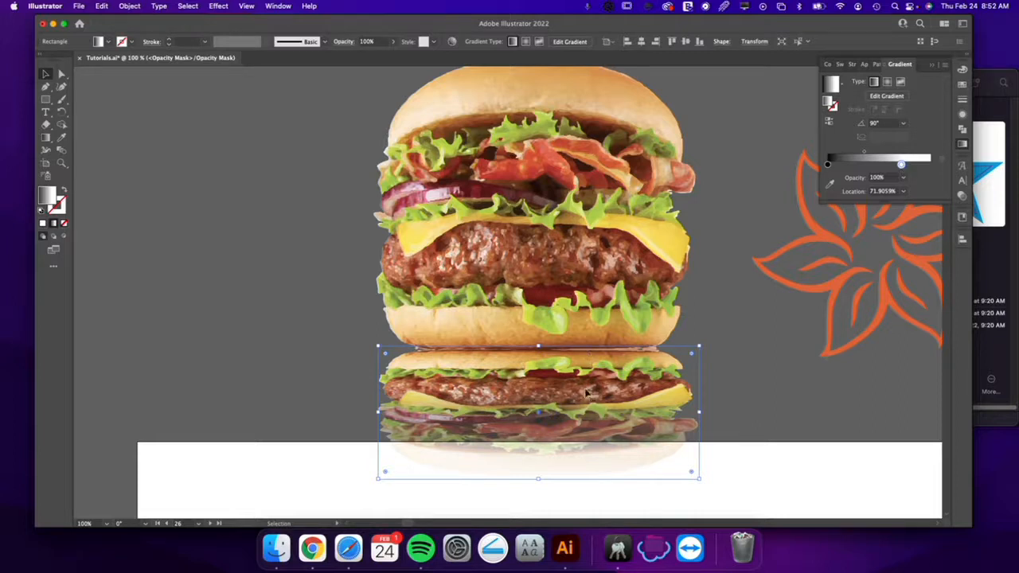
drag(901, 166, 929, 165)
click(828, 165)
drag(828, 165, 864, 165)
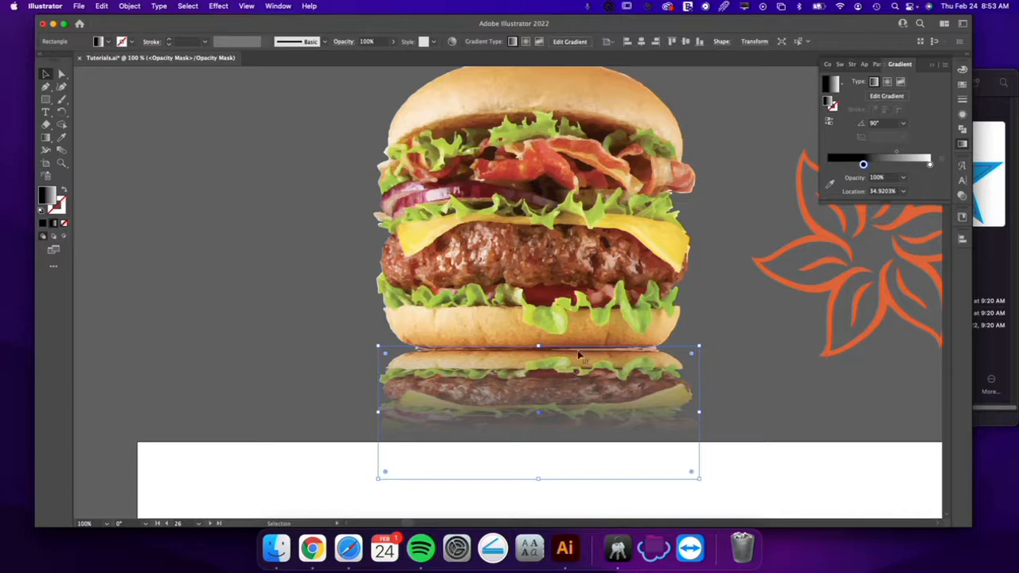
Step: Lower the opacity of the mask gradient's white stop to 40% and deselect the rectangle
click(930, 164)
click(902, 177)
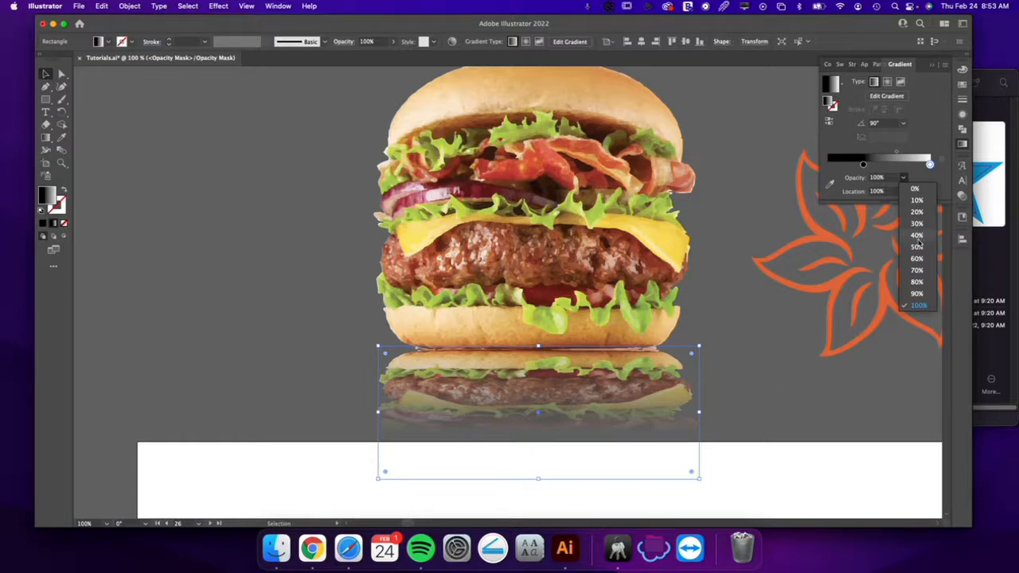
click(916, 235)
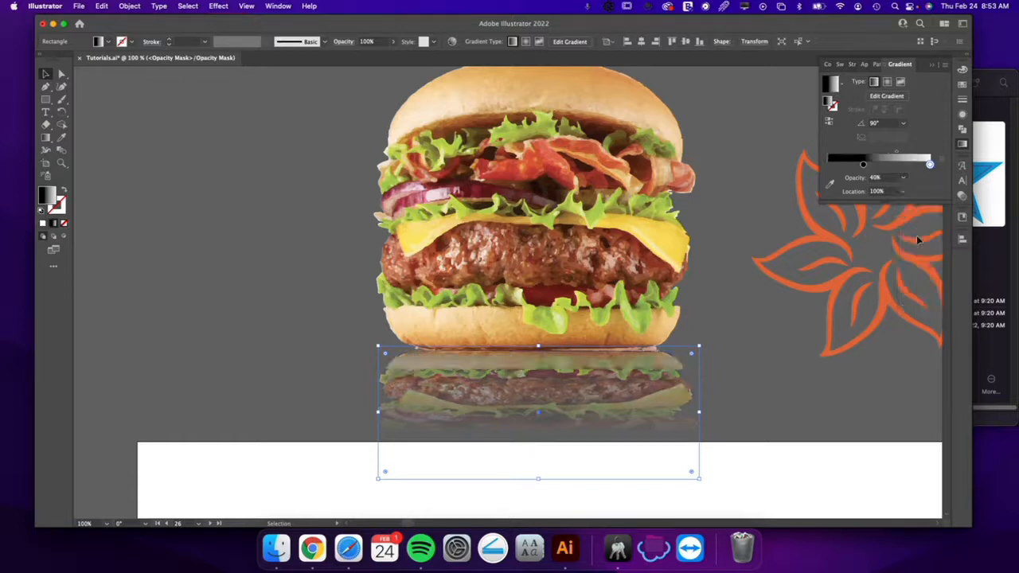
click(755, 318)
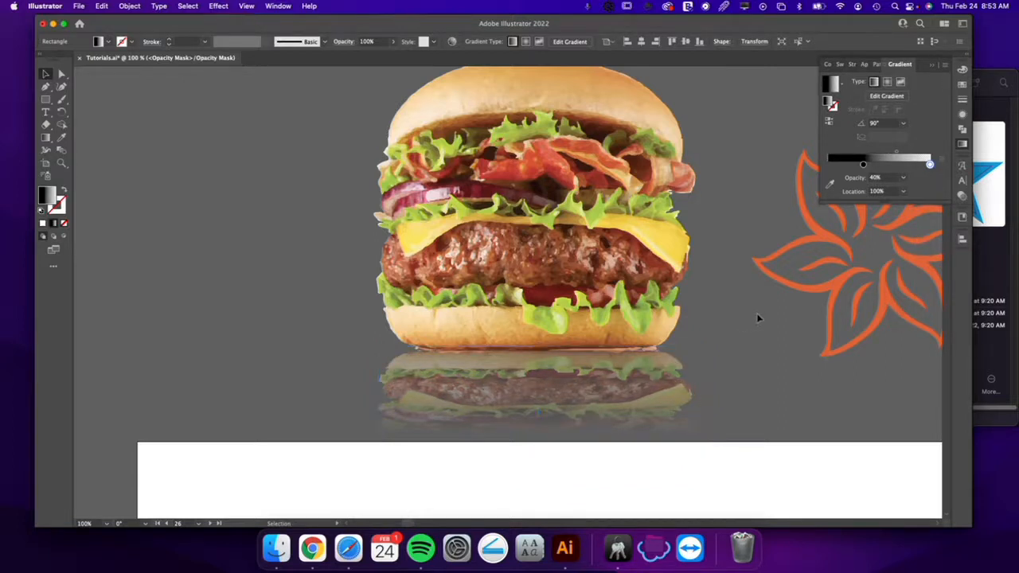
Step: Exit opacity mask editing by switching back to the burger artwork, and put the transparency settings away
click(600, 411)
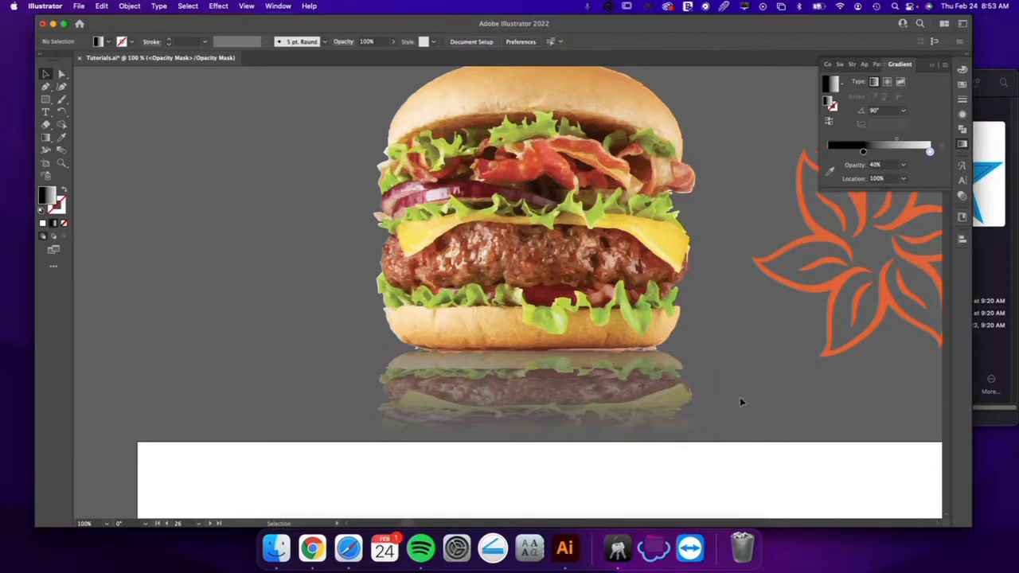
click(610, 242)
click(661, 402)
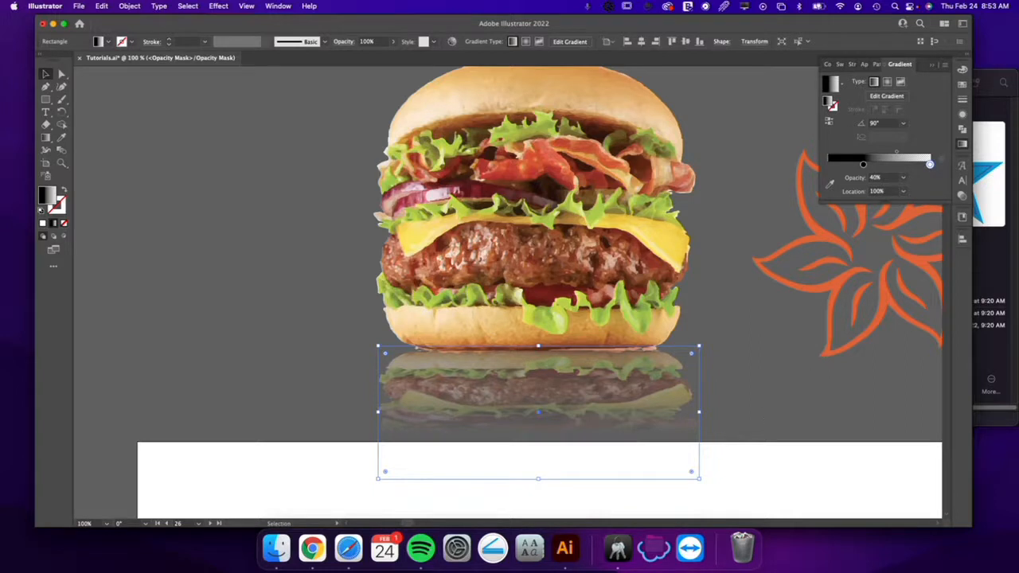
click(962, 198)
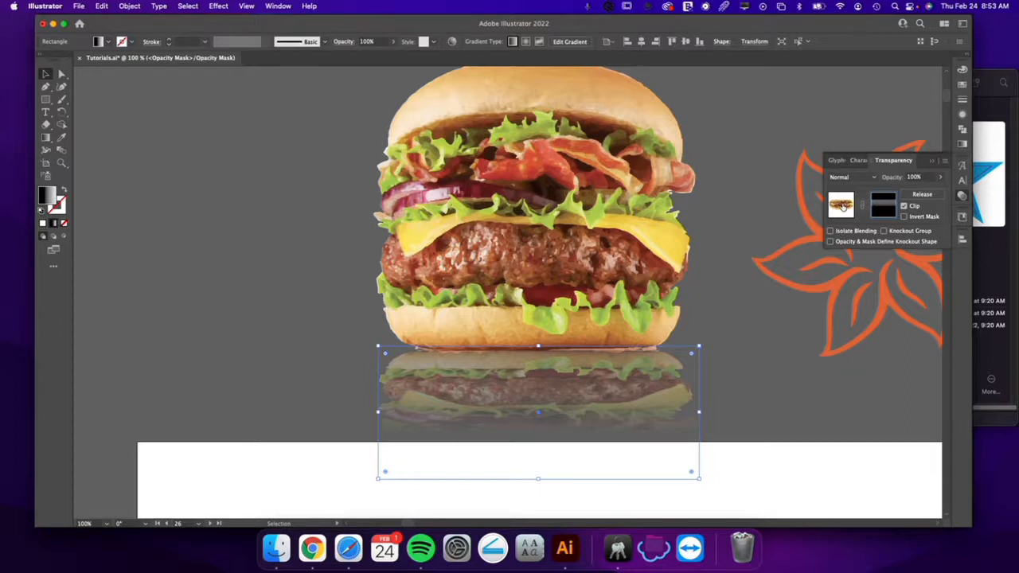
click(750, 313)
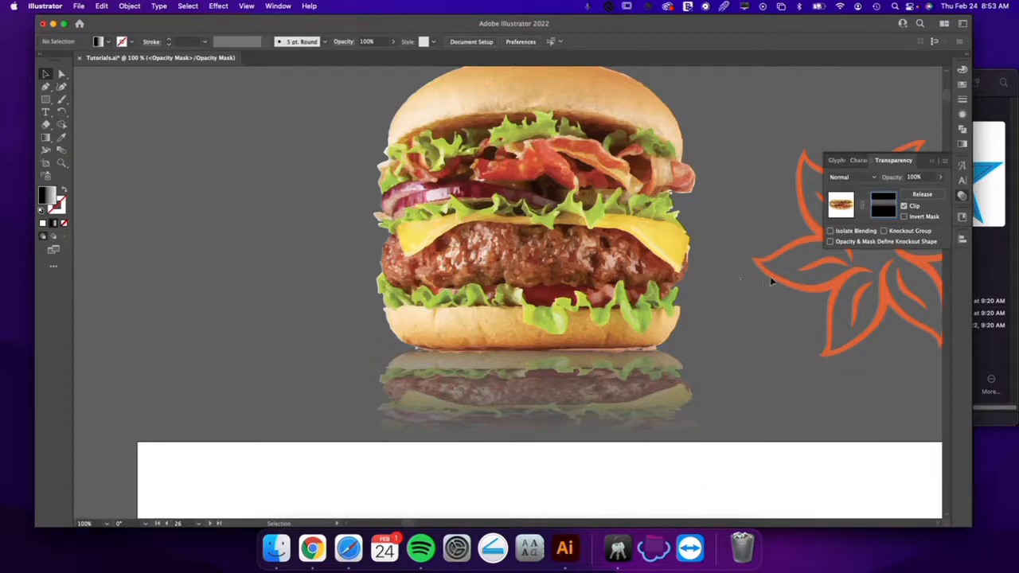
click(568, 363)
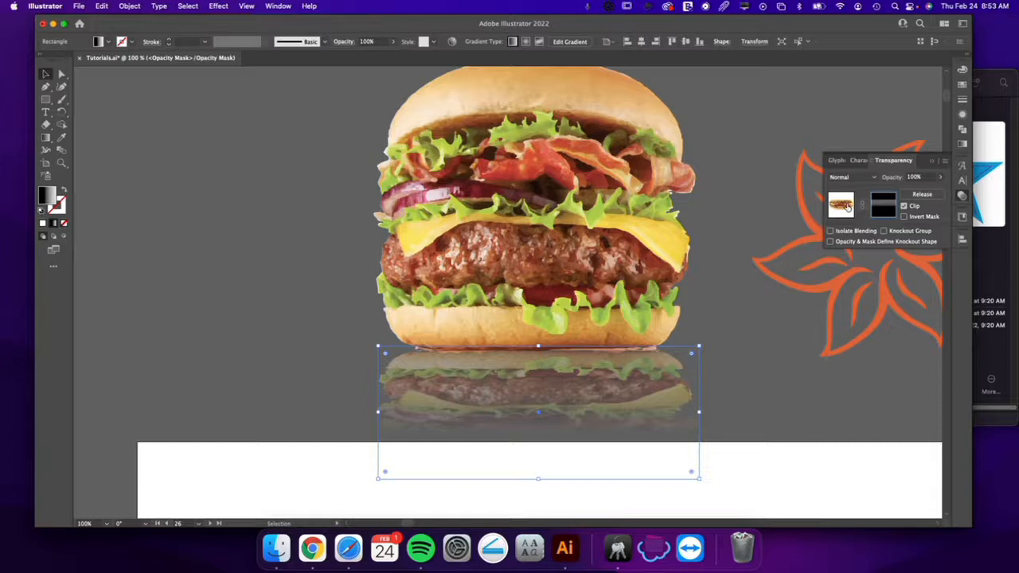
click(739, 346)
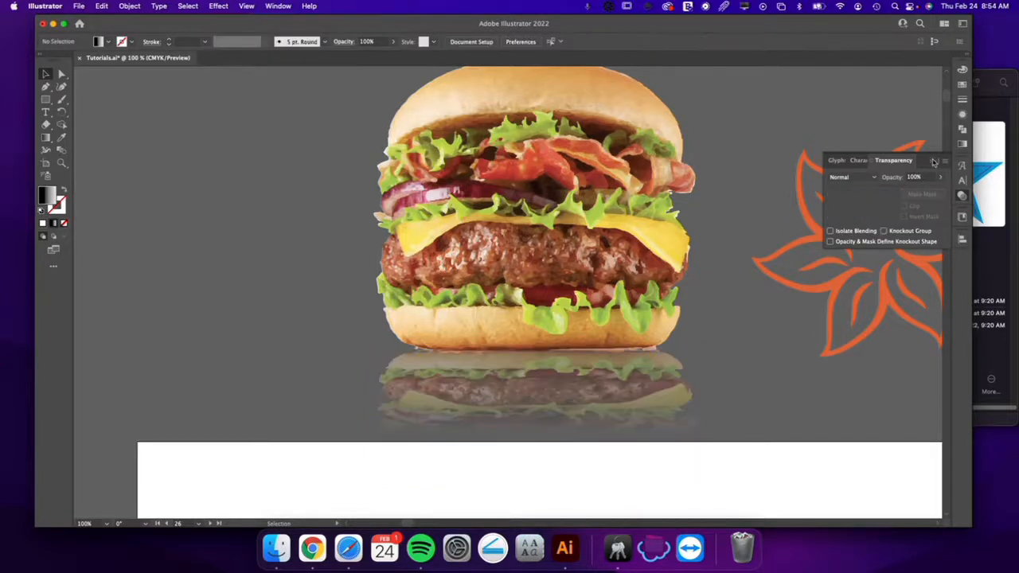
click(933, 162)
click(835, 255)
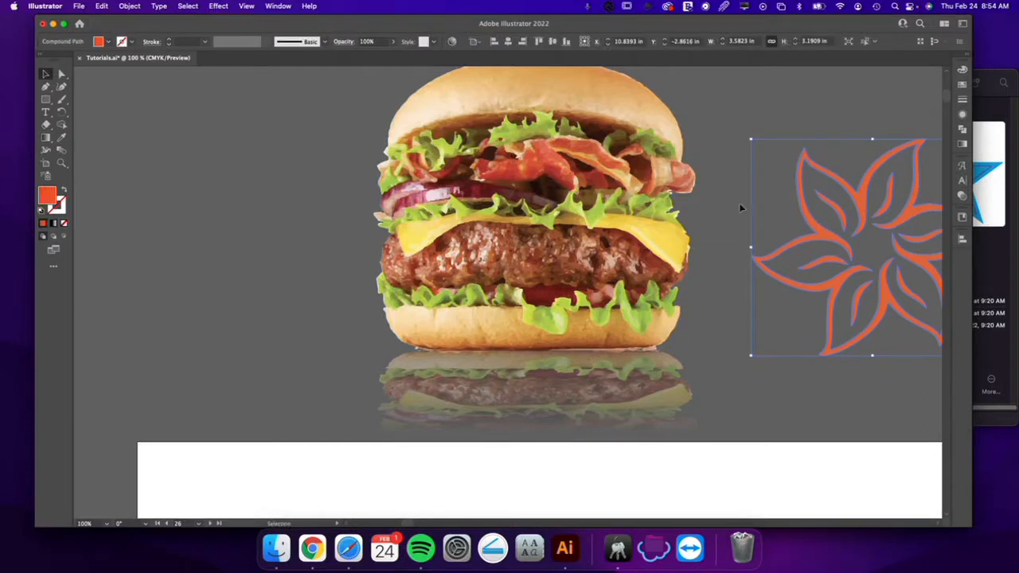
Step: Select the burger together with its reflection, move both down onto the white artboard, and deselect them
drag(722, 448, 368, 475)
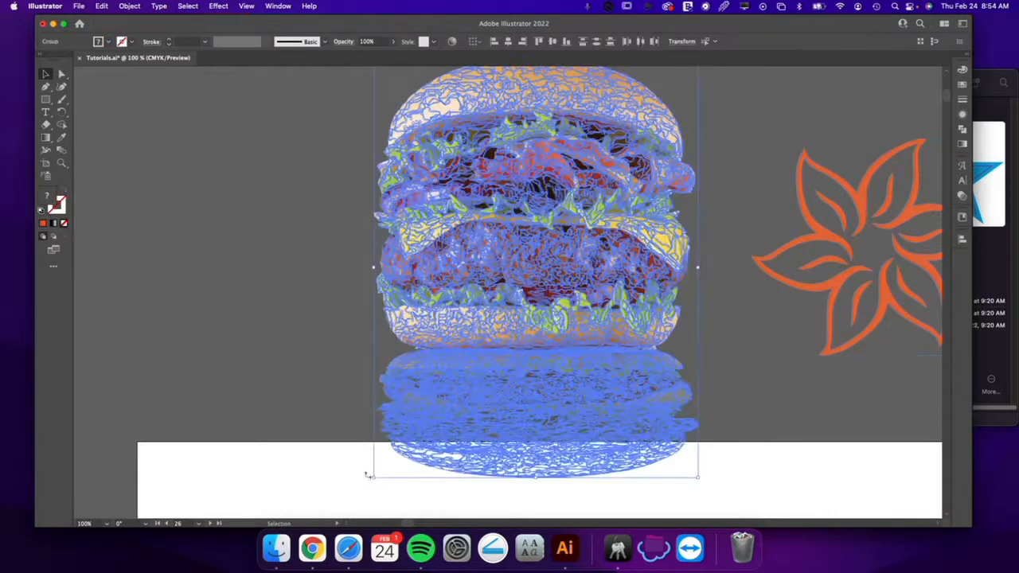
key(super+minus)
key(super+minus)
drag(635, 439, 637, 224)
drag(518, 132, 656, 400)
click(711, 364)
key(z)
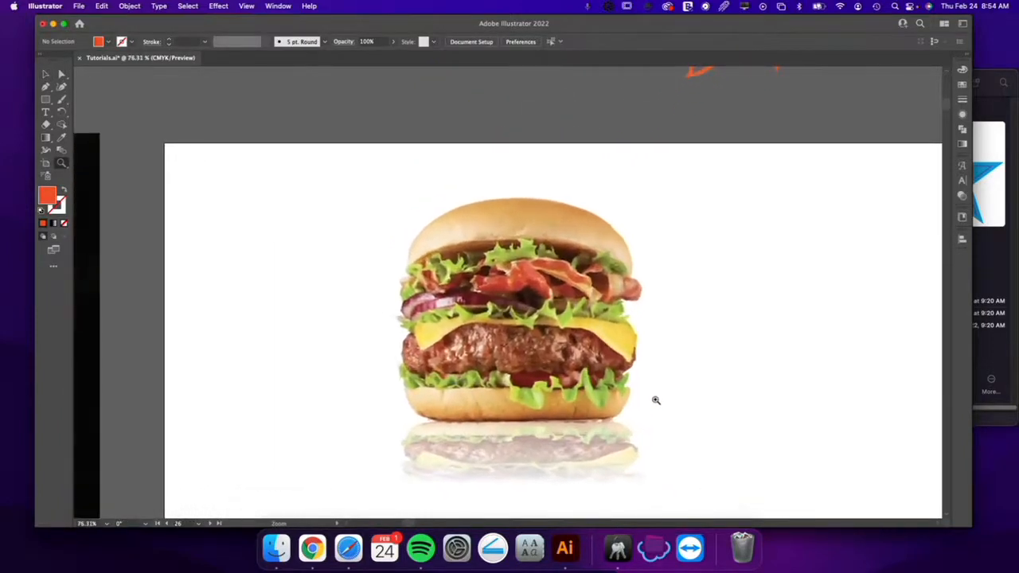
key(v)
scroll(687, 402, down, 1)
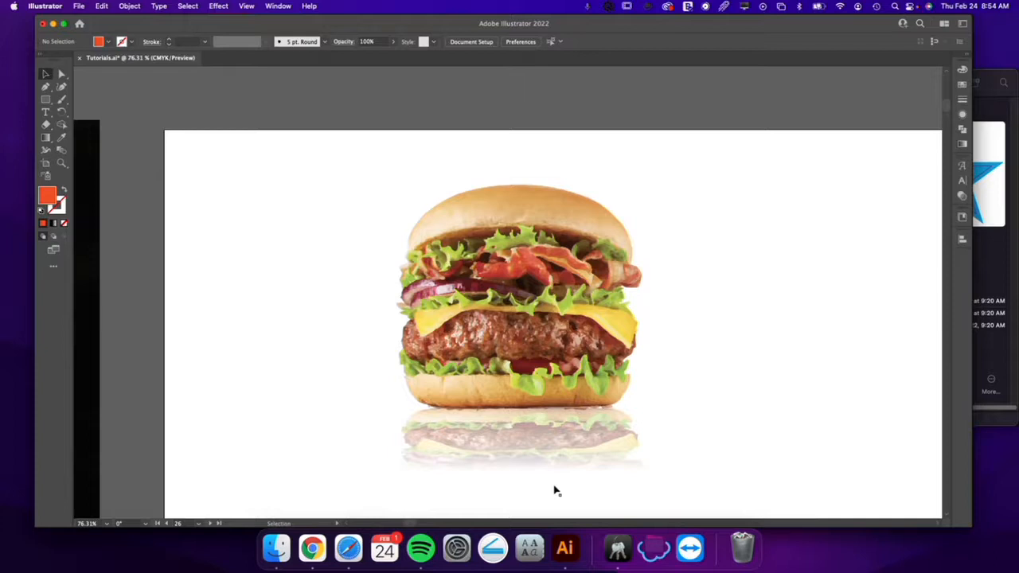
scroll(649, 285, down, 3)
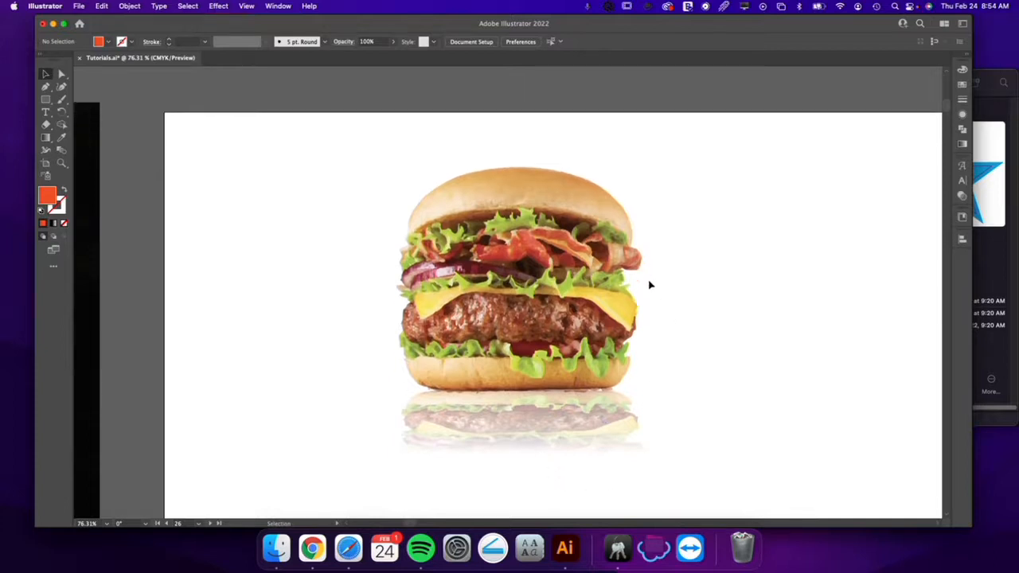